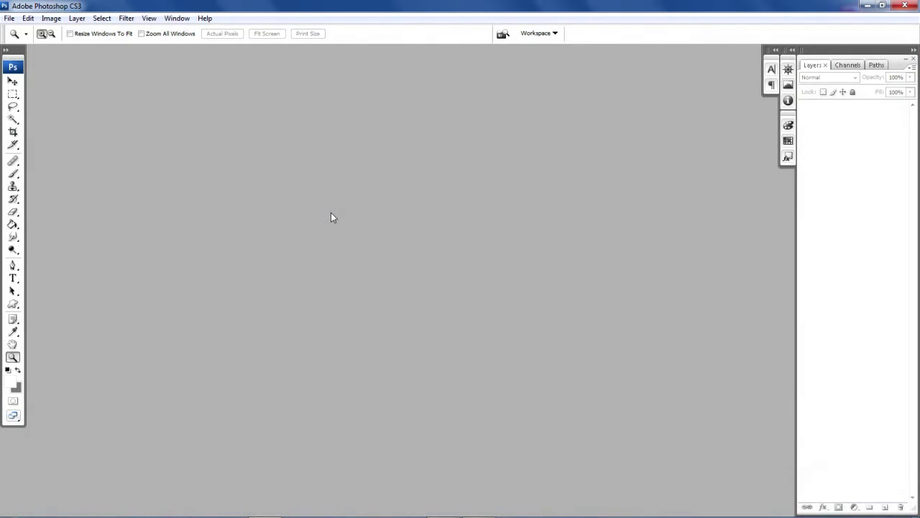
Open the pencil sketch CA08.jpg from the Character Designs from Scans folder and enlarge its document window.
{"action": "left_click", "coordinate": [9, 18]}
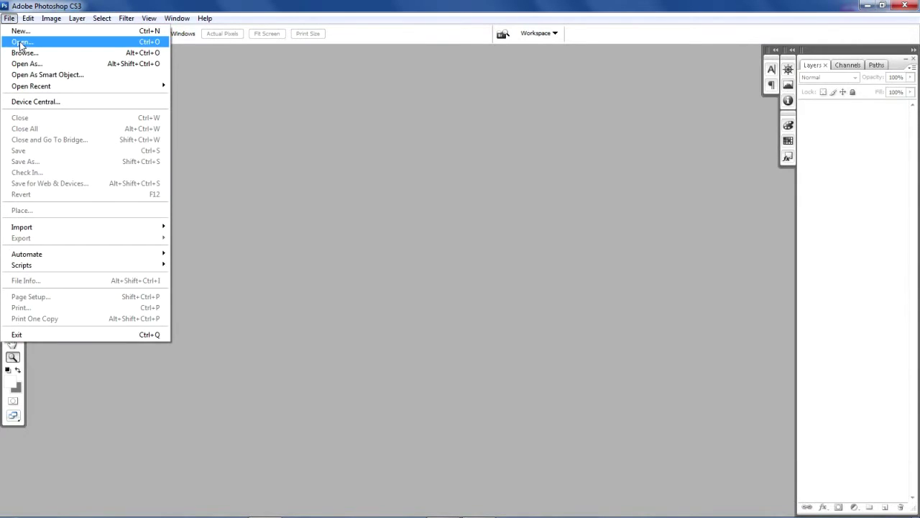
{"action": "left_click", "coordinate": [21, 43]}
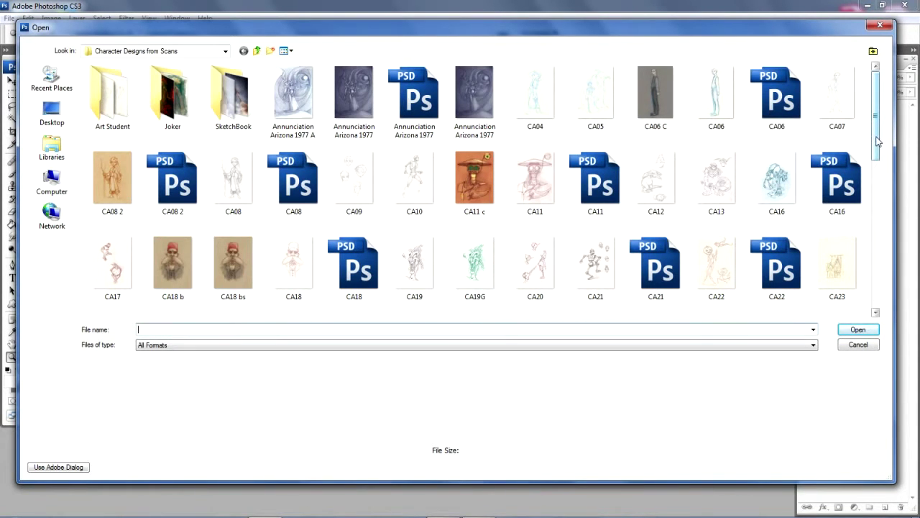
{"action": "mouse_move", "coordinate": [877, 141]}
{"action": "left_mouse_down"}
{"action": "mouse_move", "coordinate": [877, 160]}
{"action": "mouse_move", "coordinate": [878, 147]}
{"action": "left_mouse_up"}
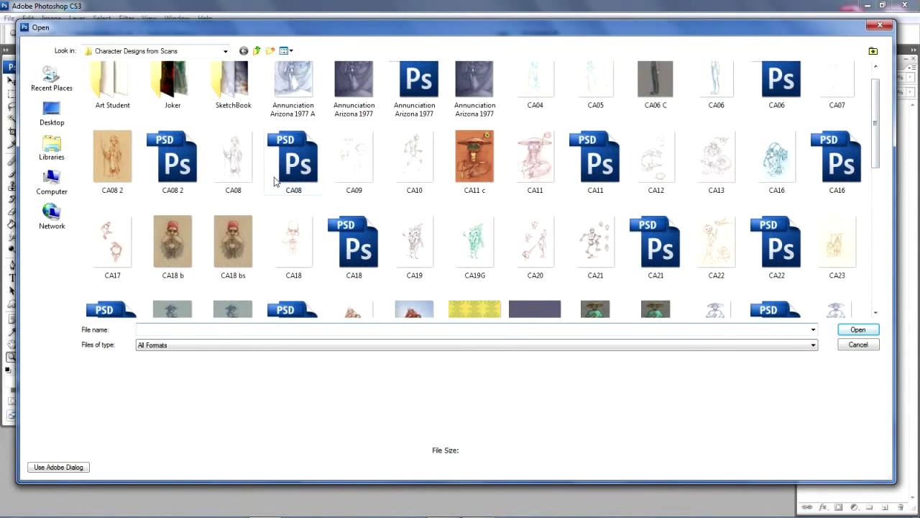
{"action": "double_click", "coordinate": [237, 172]}
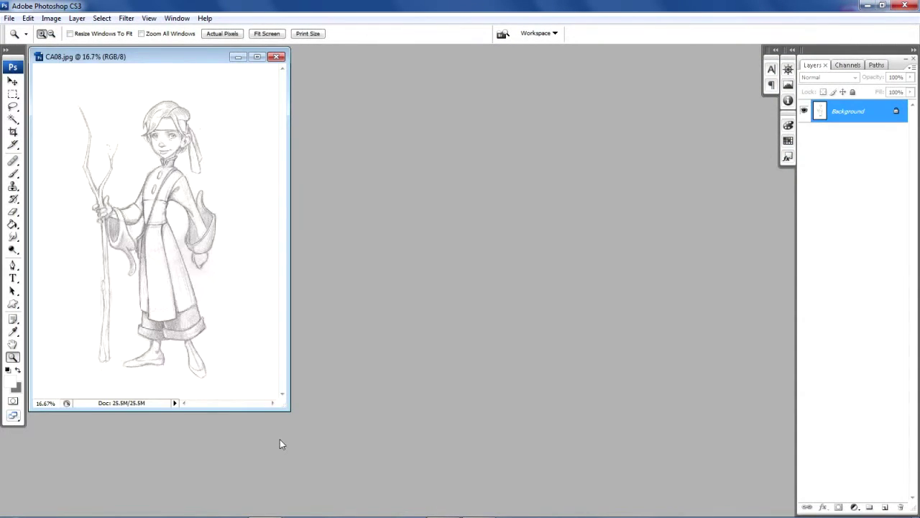
{"action": "left_click_drag", "start_coordinate": [283, 408], "coordinate": [732, 512]}
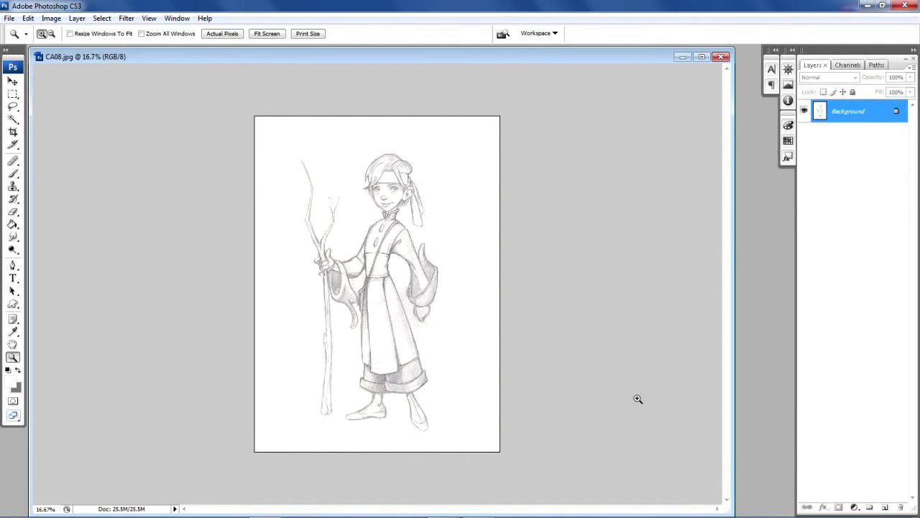
Examine the pencil sketch up close, from the boy's head and costume down to the trousers and shoes.
{"action": "left_click", "coordinate": [488, 332]}
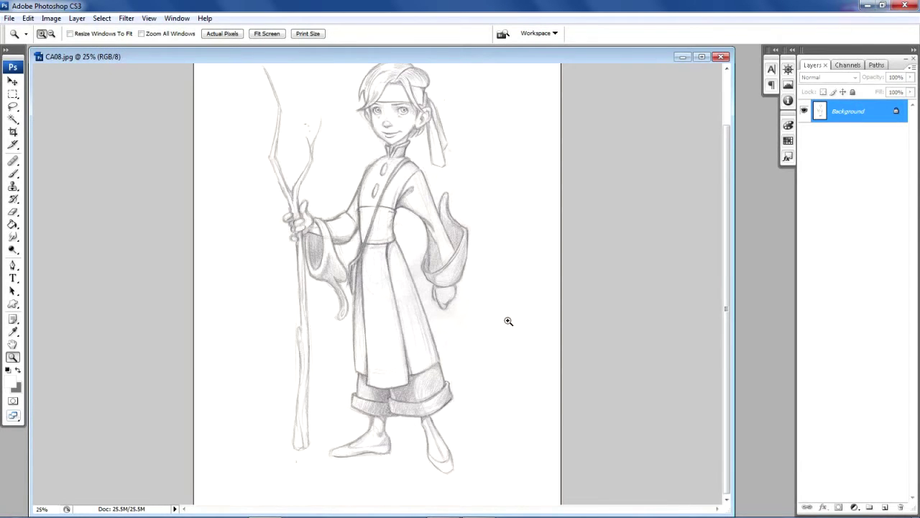
{"action": "left_click_drag", "start_coordinate": [725, 332], "coordinate": [722, 310]}
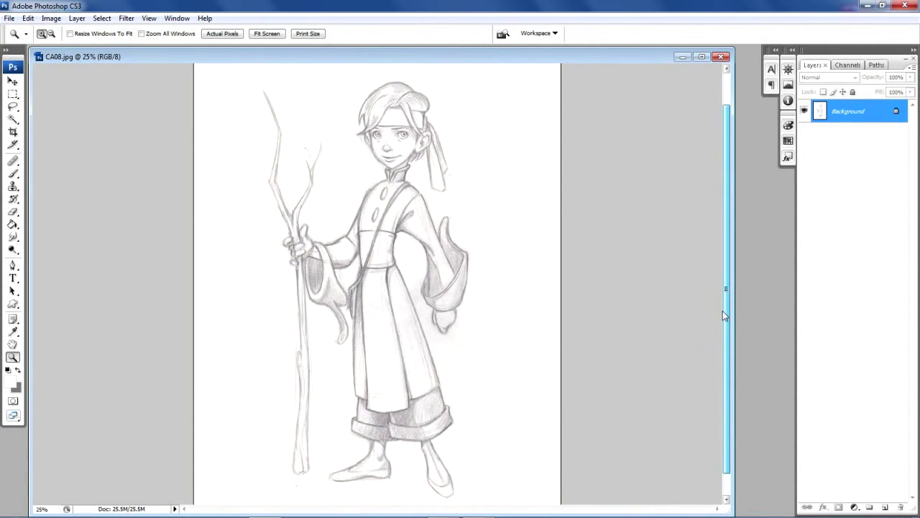
{"action": "left_click", "coordinate": [351, 240]}
{"action": "left_click", "coordinate": [350, 240]}
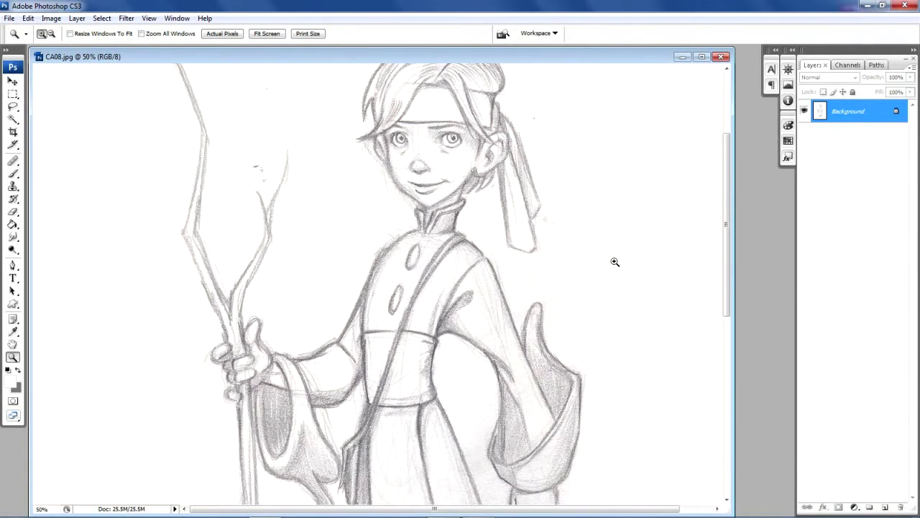
{"action": "left_click", "coordinate": [501, 191]}
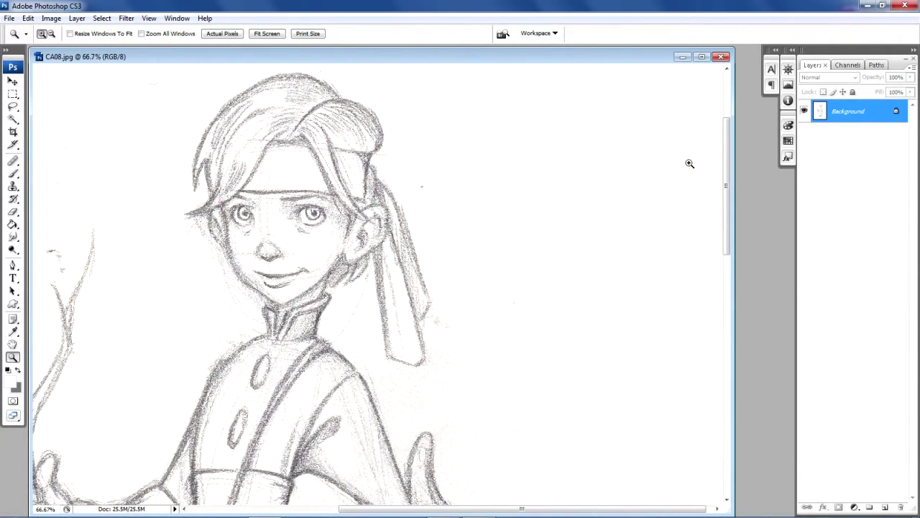
{"action": "left_click_drag", "start_coordinate": [727, 156], "coordinate": [717, 386]}
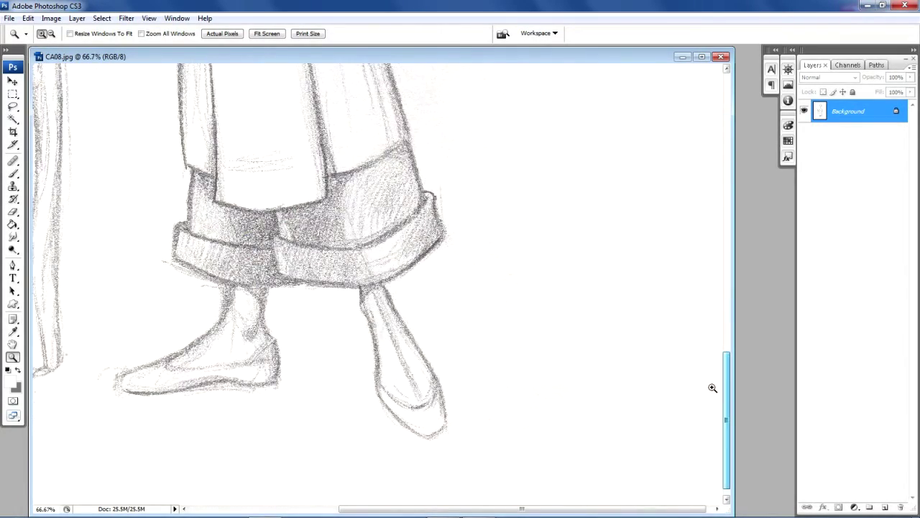
{"action": "left_click", "coordinate": [388, 288], "text": "alt"}
{"action": "left_click", "coordinate": [389, 289], "text": "alt"}
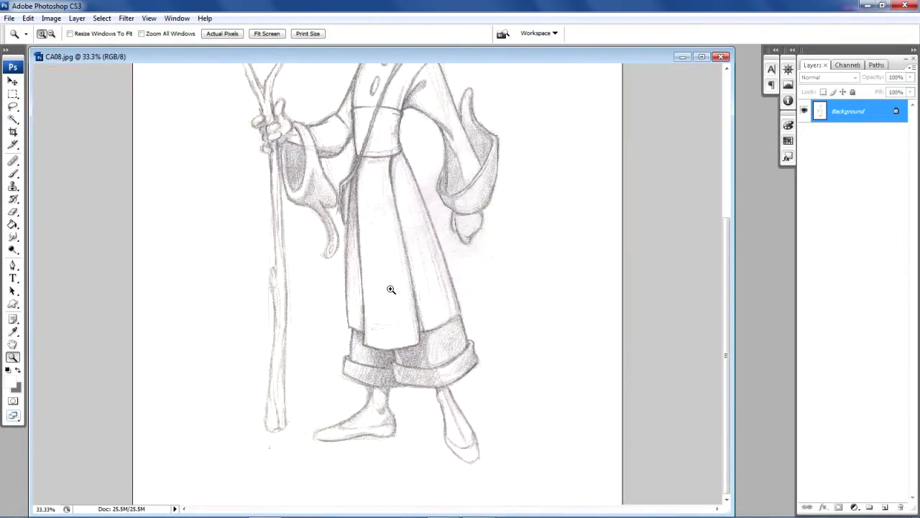
{"action": "left_click", "coordinate": [391, 289], "text": "alt"}
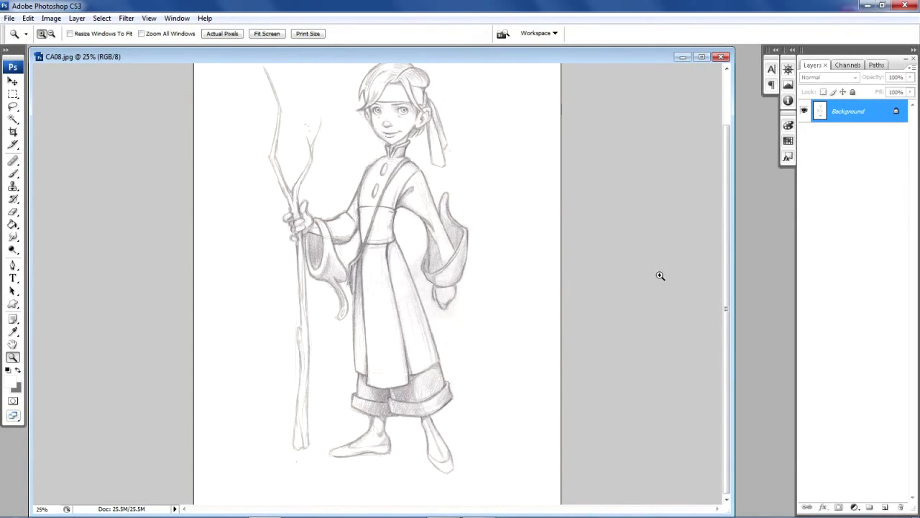
{"action": "scroll", "coordinate": [727, 311], "scroll_direction": "up", "scroll_amount": 1}
{"action": "left_click_drag", "start_coordinate": [727, 311], "coordinate": [723, 291]}
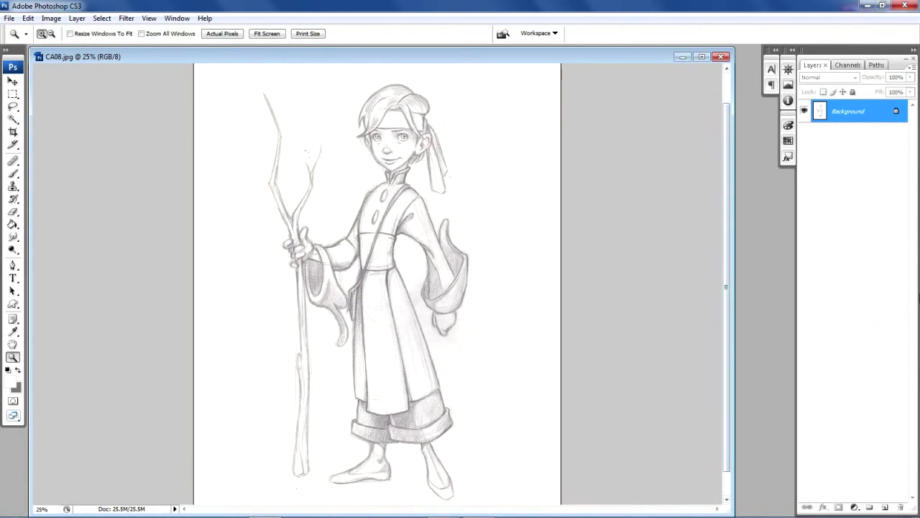
Duplicate the Background layer and set the copy's Color Balance midtones to +100 red, +12 green and -51 toward yellow.
{"action": "left_click_drag", "start_coordinate": [851, 119], "coordinate": [885, 507]}
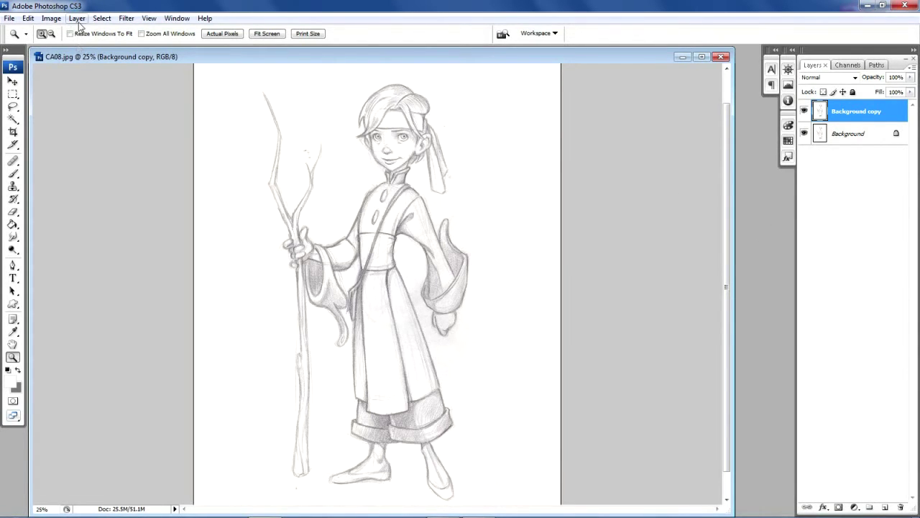
{"action": "left_click", "coordinate": [51, 20]}
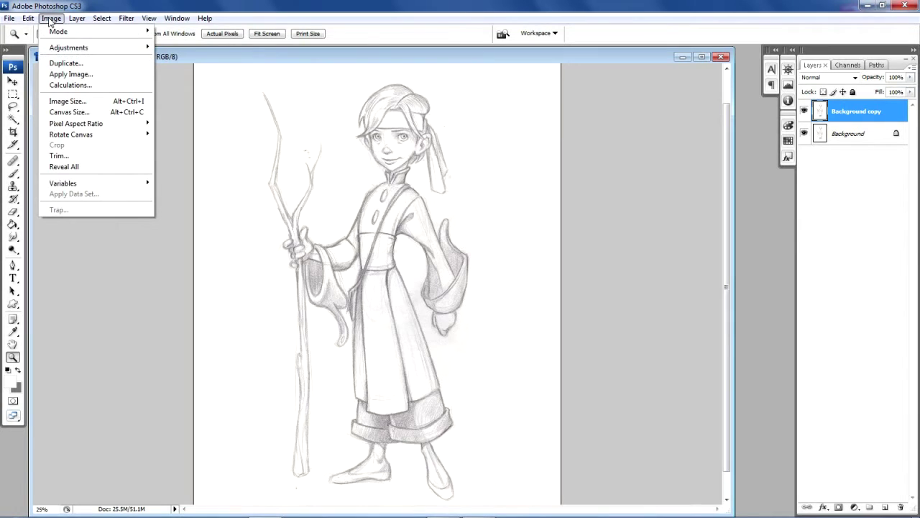
{"action": "mouse_move", "coordinate": [58, 51]}
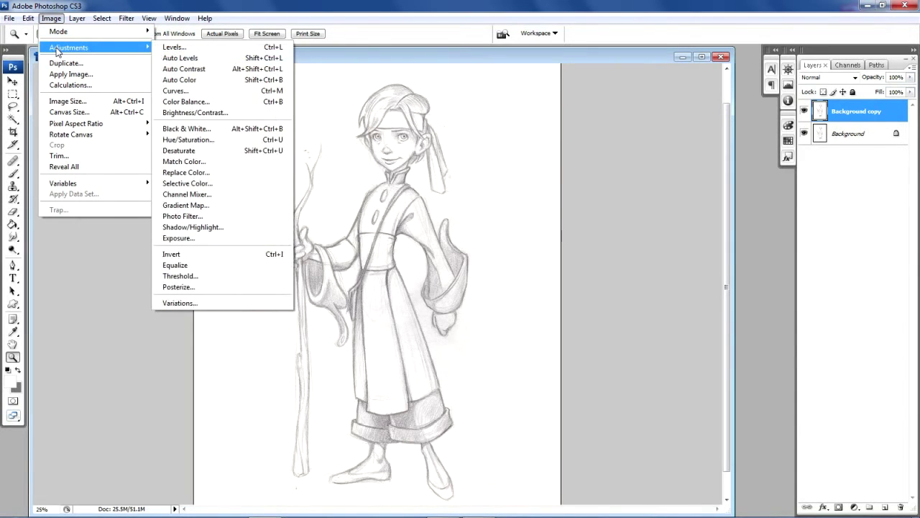
{"action": "left_click", "coordinate": [209, 102]}
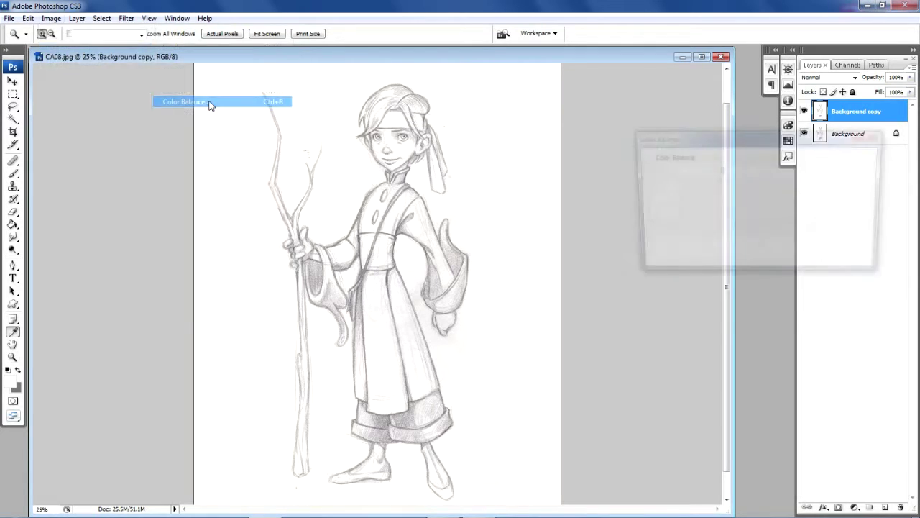
{"action": "left_click_drag", "start_coordinate": [706, 135], "coordinate": [594, 156]}
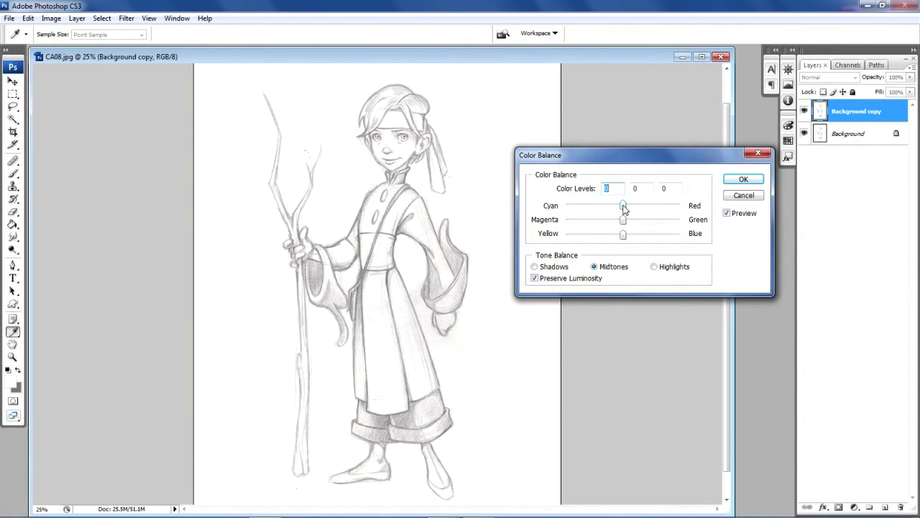
{"action": "left_click_drag", "start_coordinate": [623, 206], "coordinate": [688, 219]}
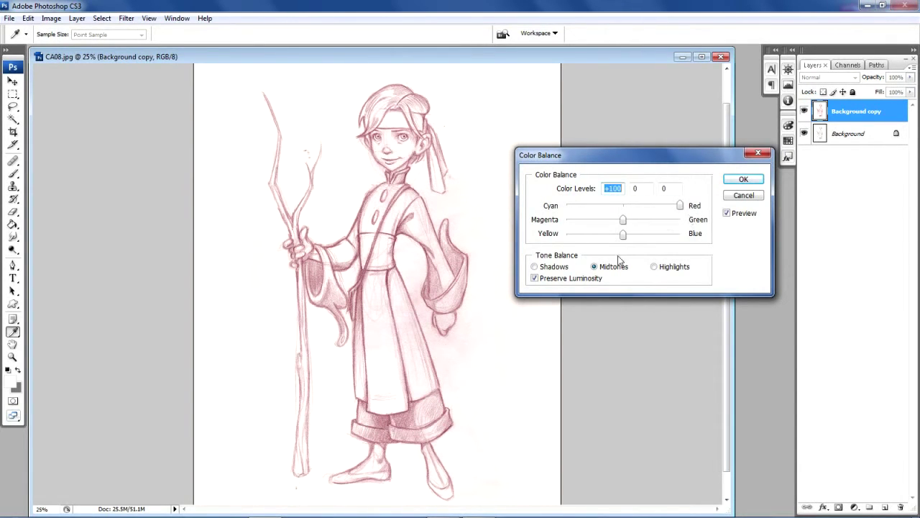
{"action": "left_click_drag", "start_coordinate": [623, 238], "coordinate": [595, 243]}
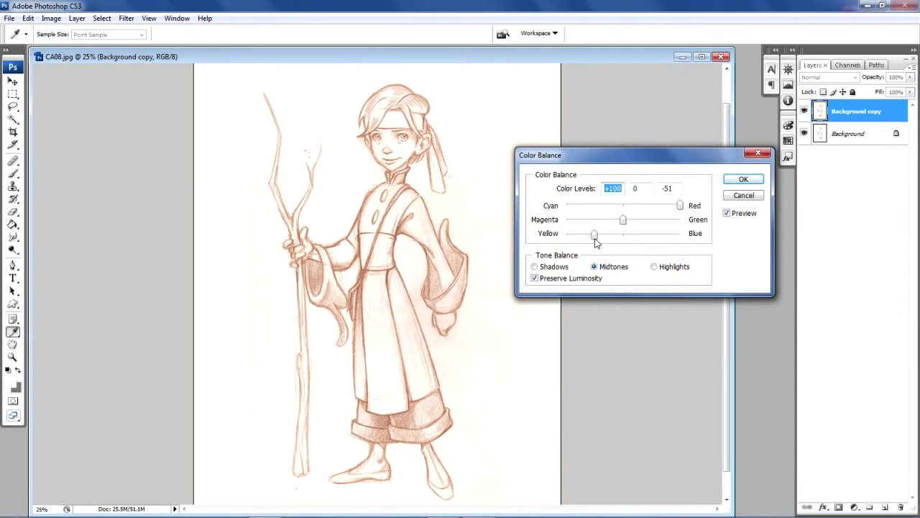
{"action": "left_click_drag", "start_coordinate": [595, 243], "coordinate": [631, 225]}
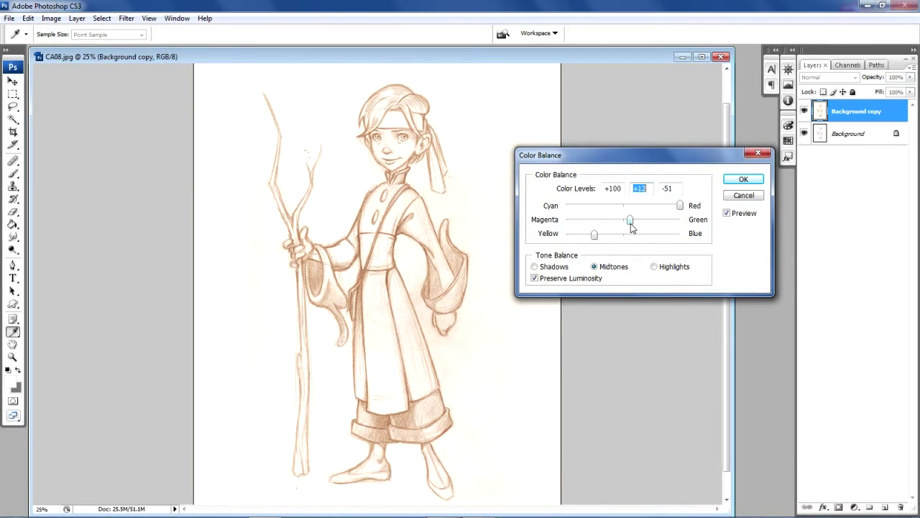
Shift the Color Balance shadows strongly toward red, with some yellow and a little green, and apply the adjustment.
{"action": "left_click", "coordinate": [535, 267]}
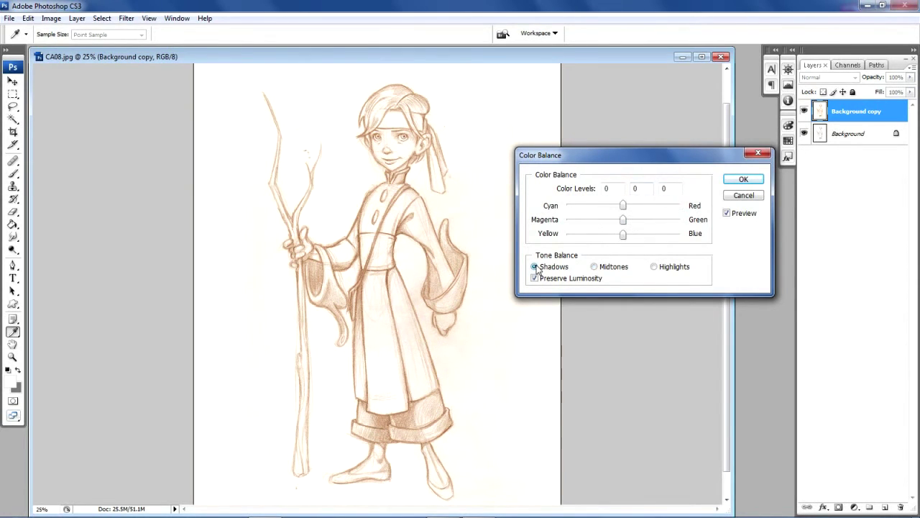
{"action": "left_click_drag", "start_coordinate": [624, 206], "coordinate": [660, 218]}
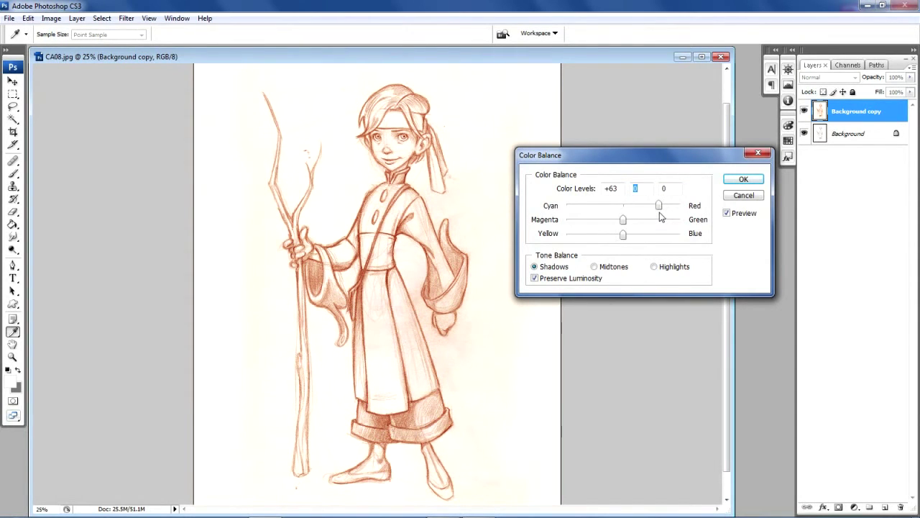
{"action": "key", "text": "shift+Tab"}
{"action": "left_click", "coordinate": [603, 235]}
{"action": "left_click", "coordinate": [630, 222]}
{"action": "left_click_drag", "start_coordinate": [660, 207], "coordinate": [664, 210]}
{"action": "left_click", "coordinate": [745, 184]}
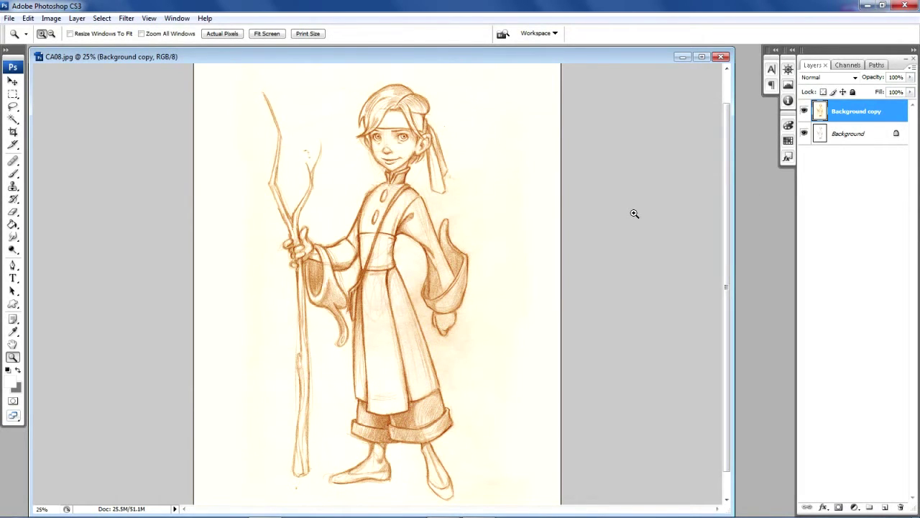
Add a new empty layer directly above the Background layer and hide the recoloured sketch copy.
{"action": "left_click", "coordinate": [863, 136]}
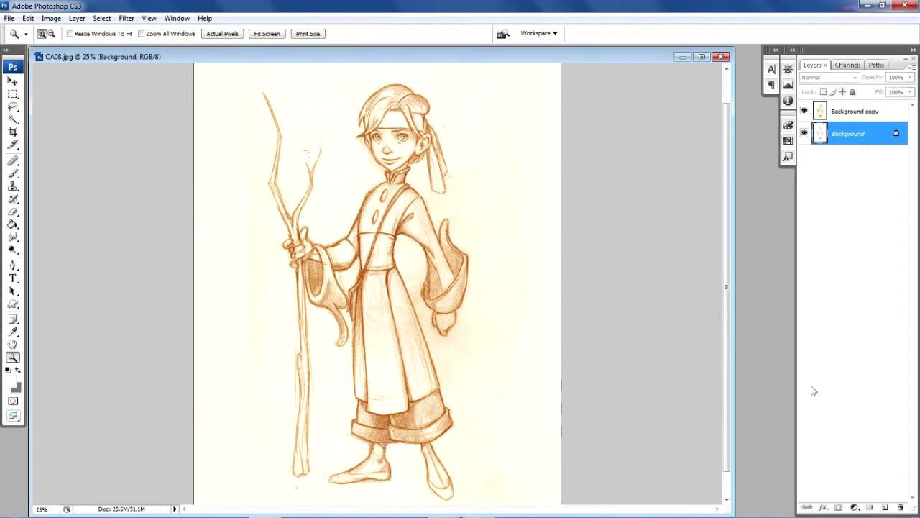
{"action": "left_click", "coordinate": [888, 507]}
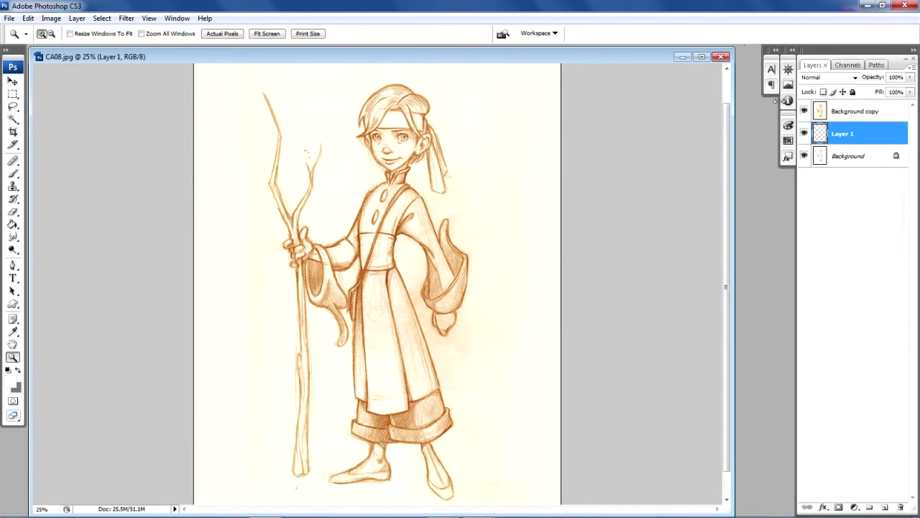
{"action": "left_click", "coordinate": [804, 111]}
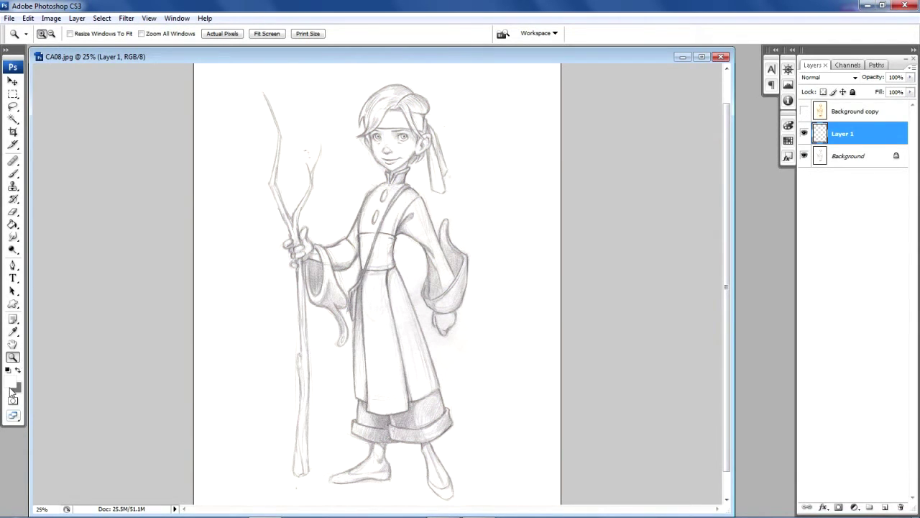
Set the foreground colour to tan #d1bf98 and fill the new empty layer with it using the Paint Bucket.
{"action": "left_click", "coordinate": [13, 386]}
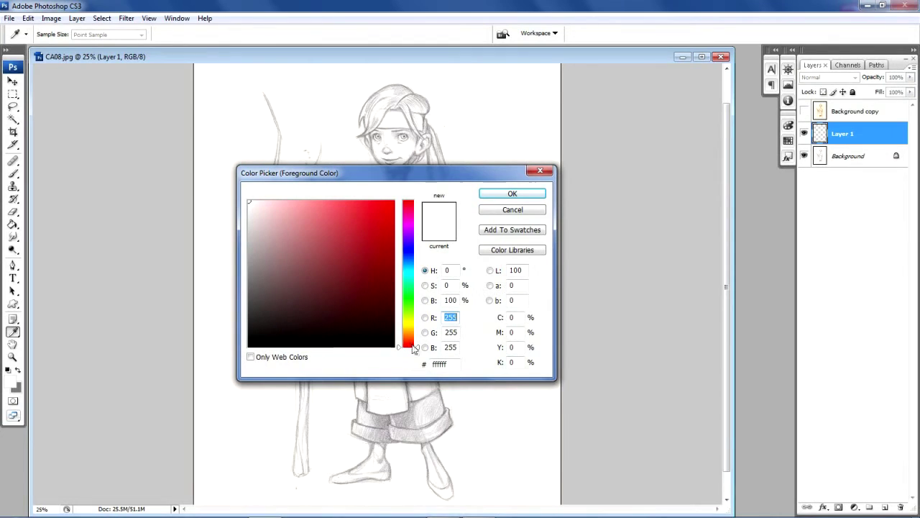
{"action": "left_click_drag", "start_coordinate": [417, 349], "coordinate": [418, 333]}
{"action": "left_click", "coordinate": [285, 219]}
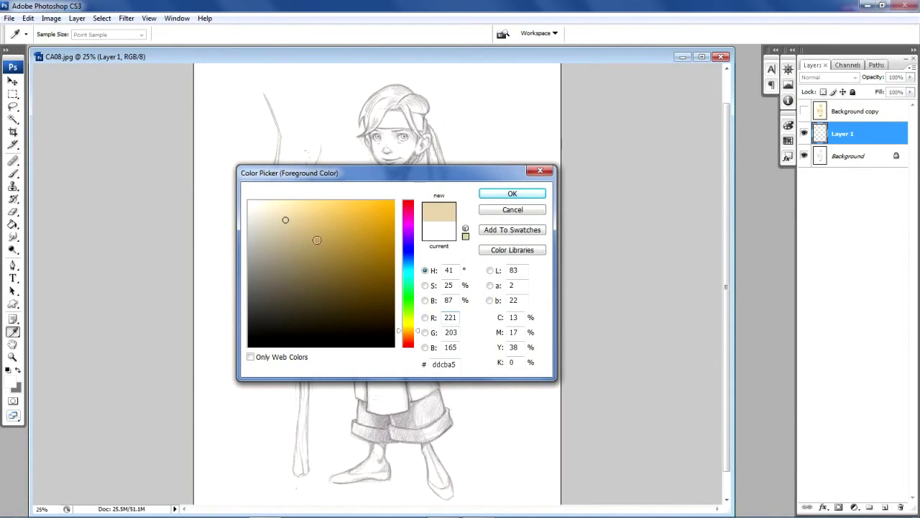
{"action": "left_click", "coordinate": [288, 227]}
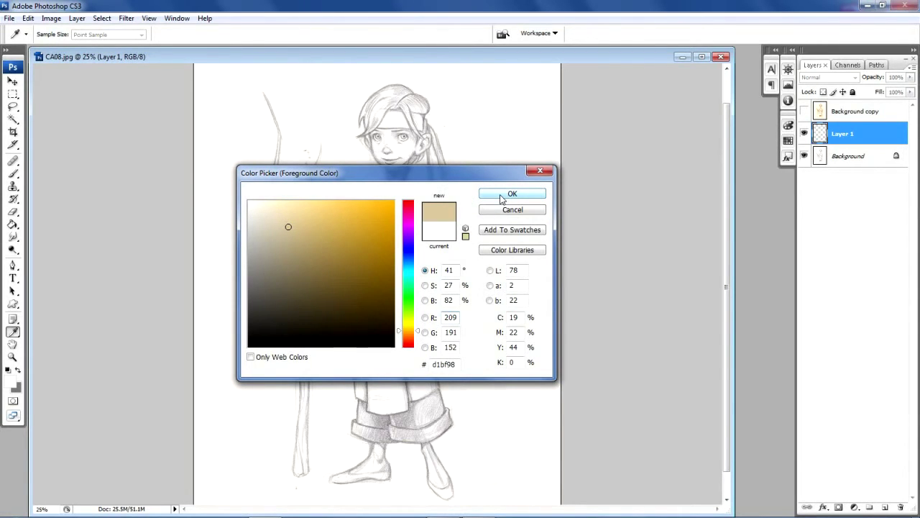
{"action": "left_click", "coordinate": [510, 194]}
{"action": "key", "text": "z"}
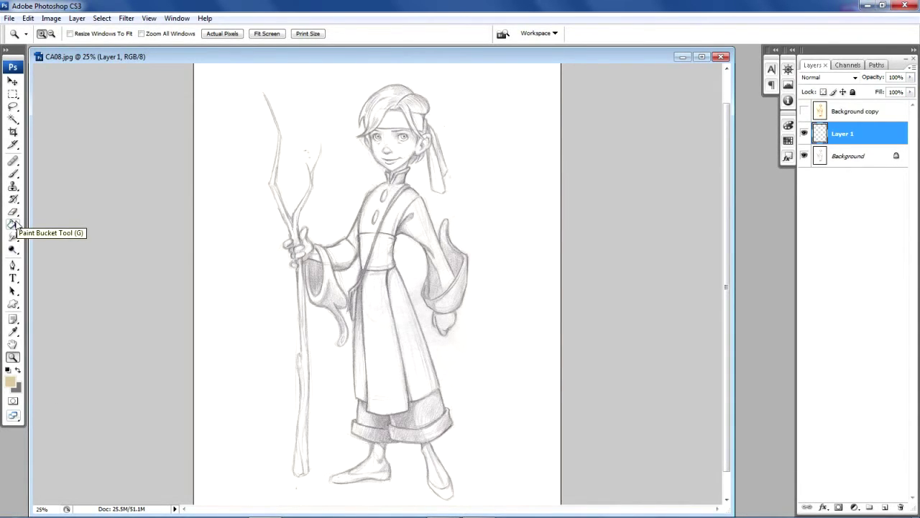
{"action": "left_click", "coordinate": [13, 225]}
{"action": "left_click", "coordinate": [300, 149]}
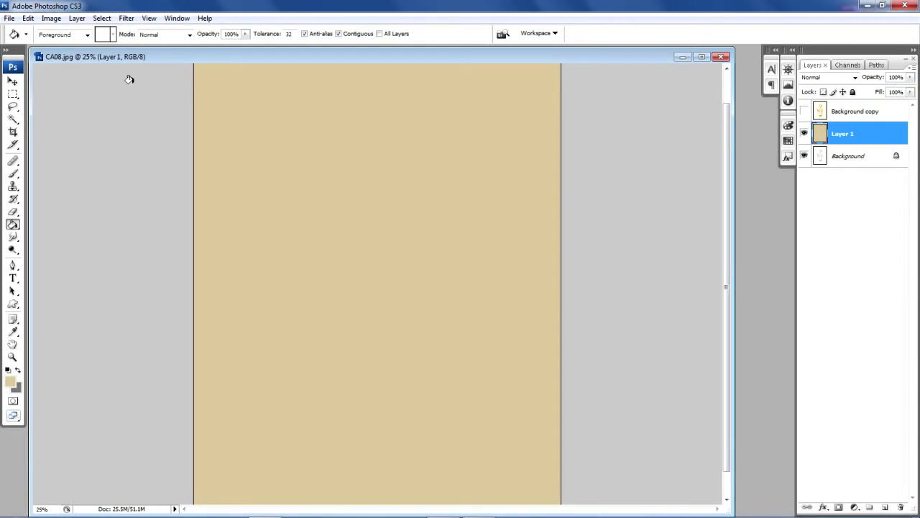
Add 9.51% monochromatic Gaussian noise to the tan layer.
{"action": "left_click", "coordinate": [126, 18]}
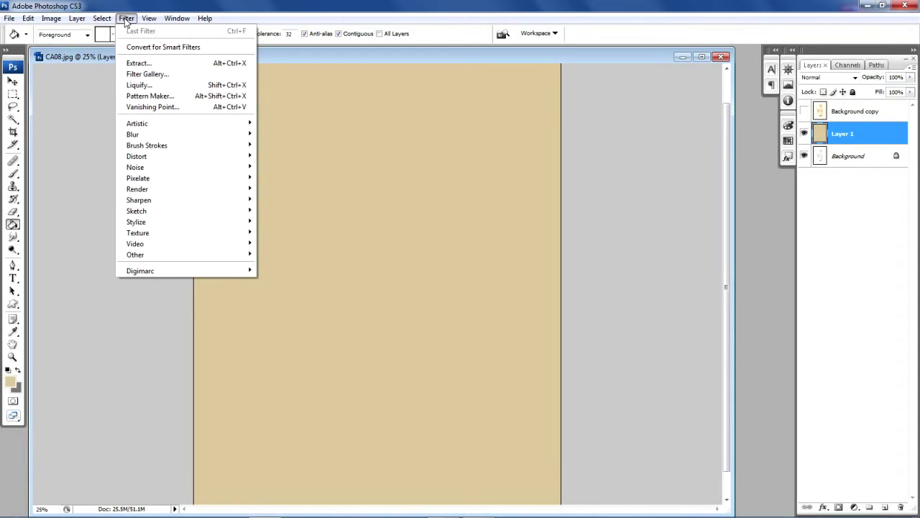
{"action": "mouse_move", "coordinate": [155, 168]}
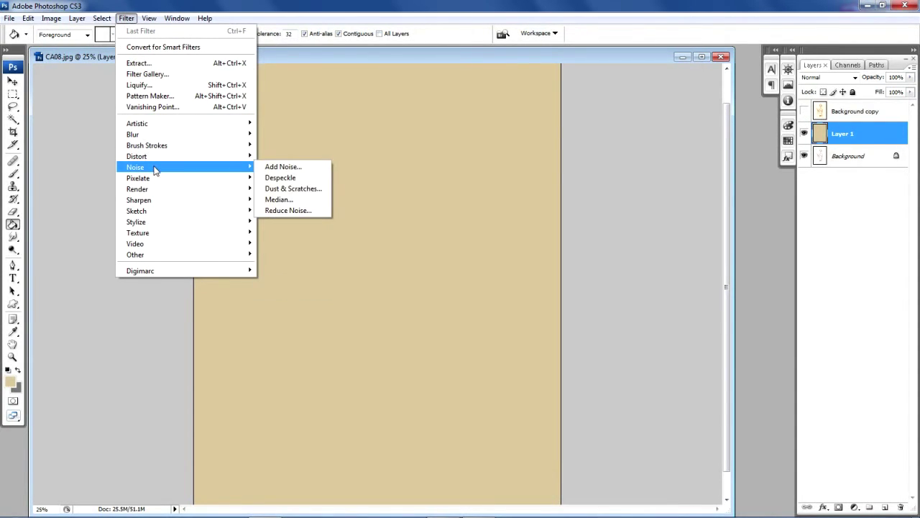
{"action": "left_click", "coordinate": [296, 167]}
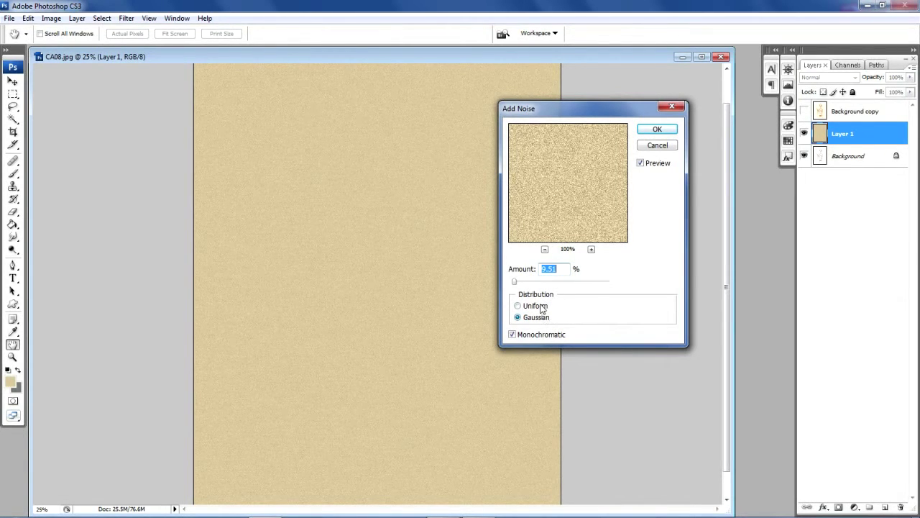
{"action": "left_click", "coordinate": [512, 335]}
{"action": "left_click", "coordinate": [512, 335]}
{"action": "left_click", "coordinate": [655, 133]}
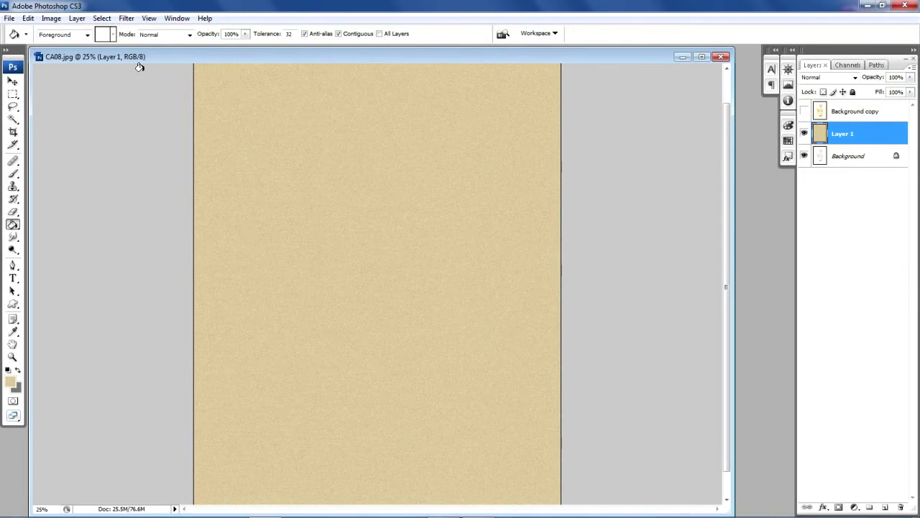
Soften the noise on the tan layer with a slight Gaussian Blur and show the recoloured sketch copy again.
{"action": "left_click", "coordinate": [127, 18]}
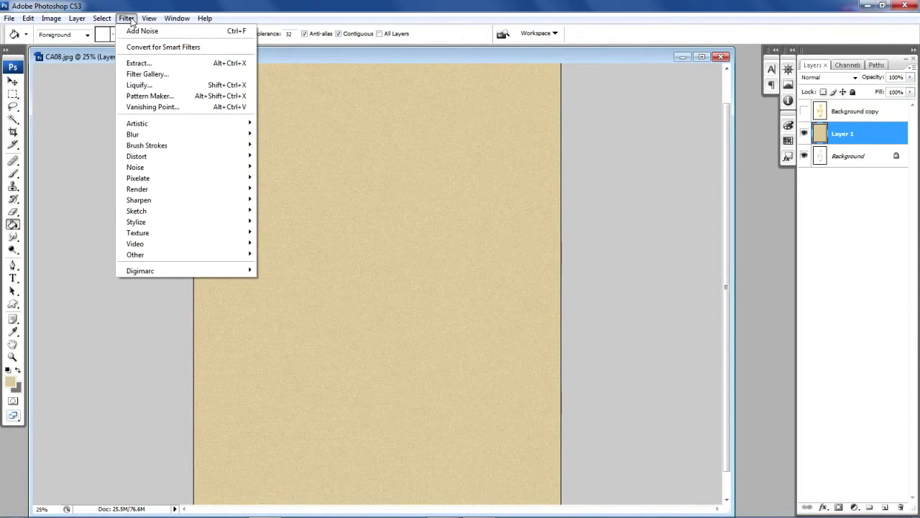
{"action": "mouse_move", "coordinate": [144, 138]}
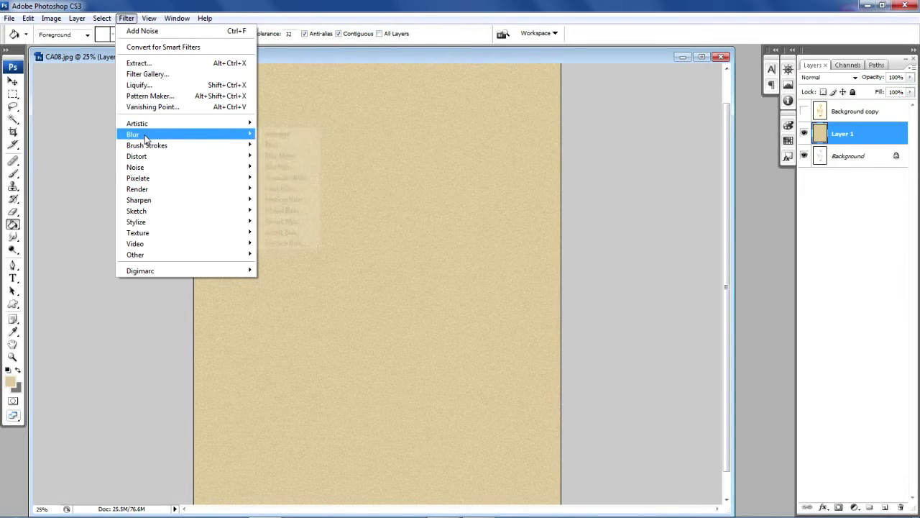
{"action": "left_click", "coordinate": [301, 178]}
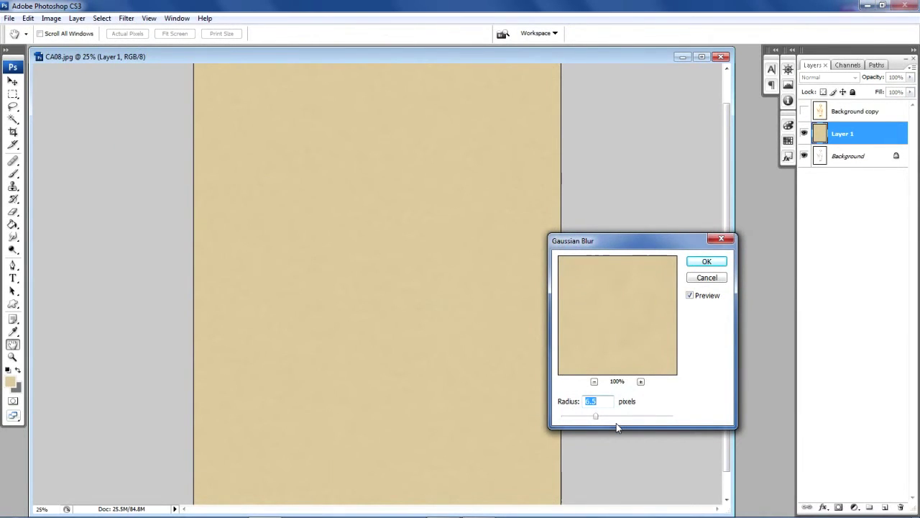
{"action": "left_click_drag", "start_coordinate": [596, 417], "coordinate": [567, 422]}
{"action": "left_click", "coordinate": [706, 262]}
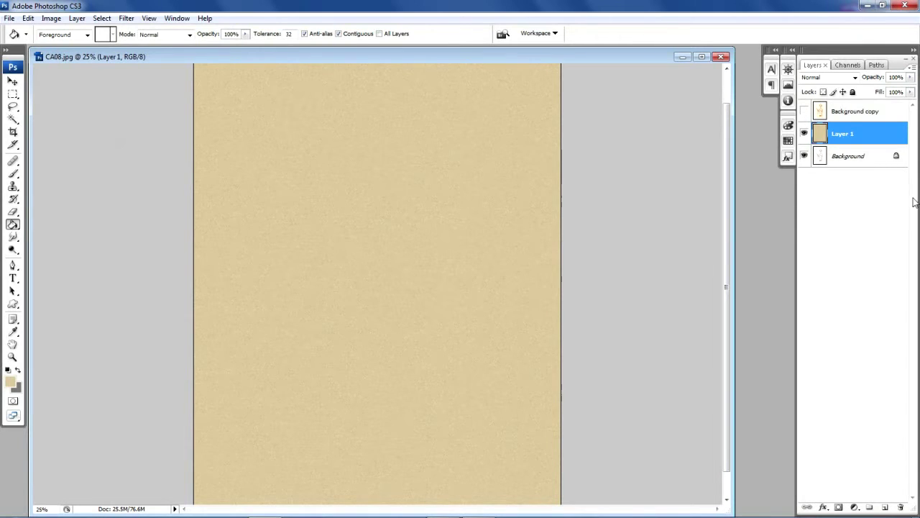
{"action": "left_click", "coordinate": [804, 111]}
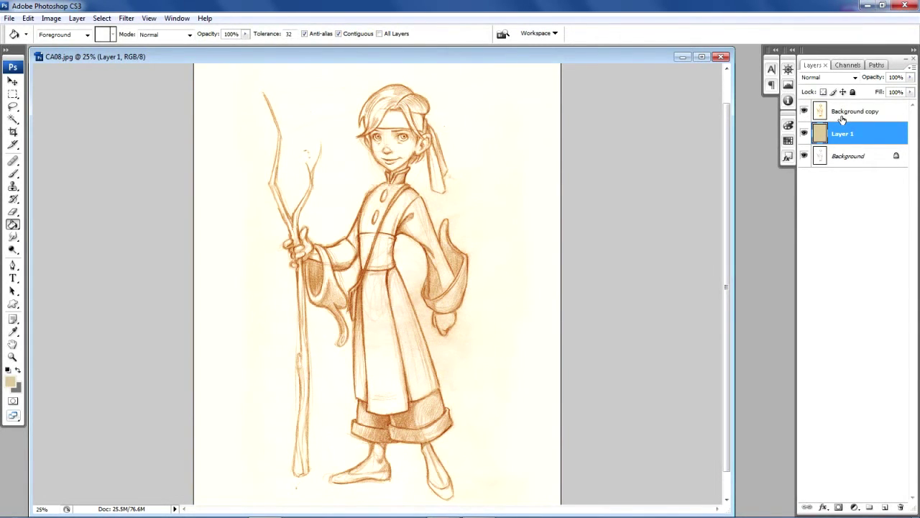
{"action": "left_click", "coordinate": [854, 78]}
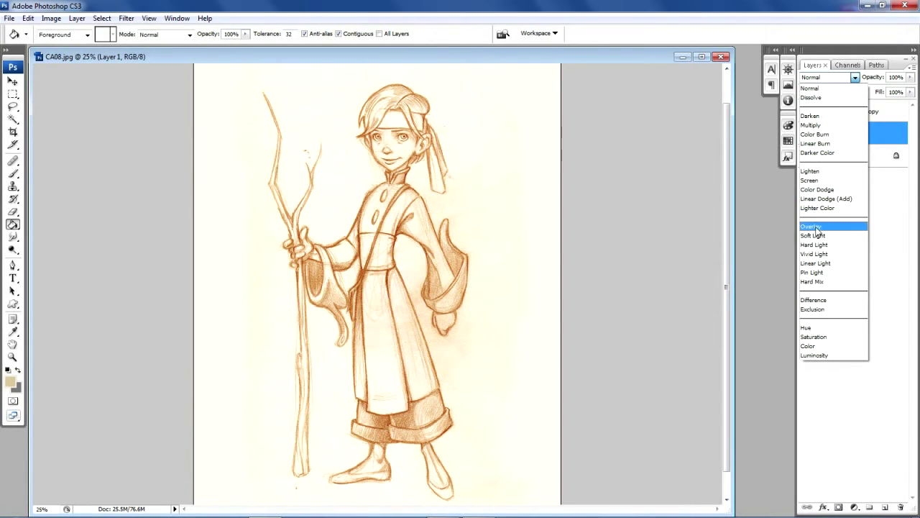
{"action": "left_click", "coordinate": [825, 127]}
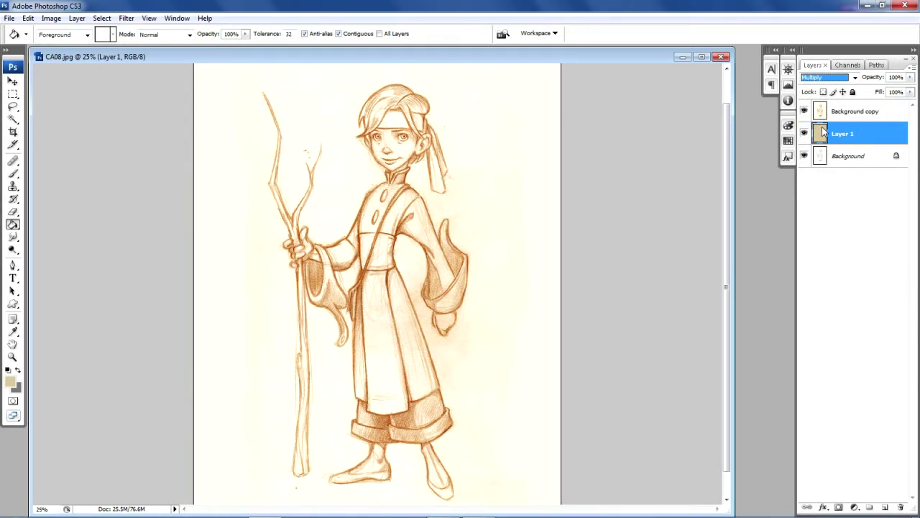
{"action": "left_click", "coordinate": [865, 112]}
{"action": "left_click", "coordinate": [841, 134]}
{"action": "left_click", "coordinate": [855, 77]}
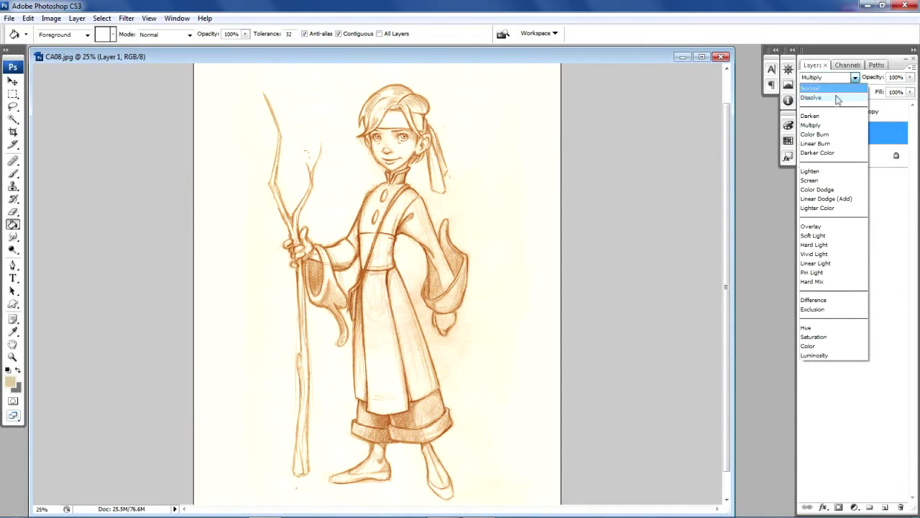
{"action": "left_click", "coordinate": [826, 87]}
Set the blend mode of the Background copy layer to Multiply.
{"action": "left_click", "coordinate": [850, 113]}
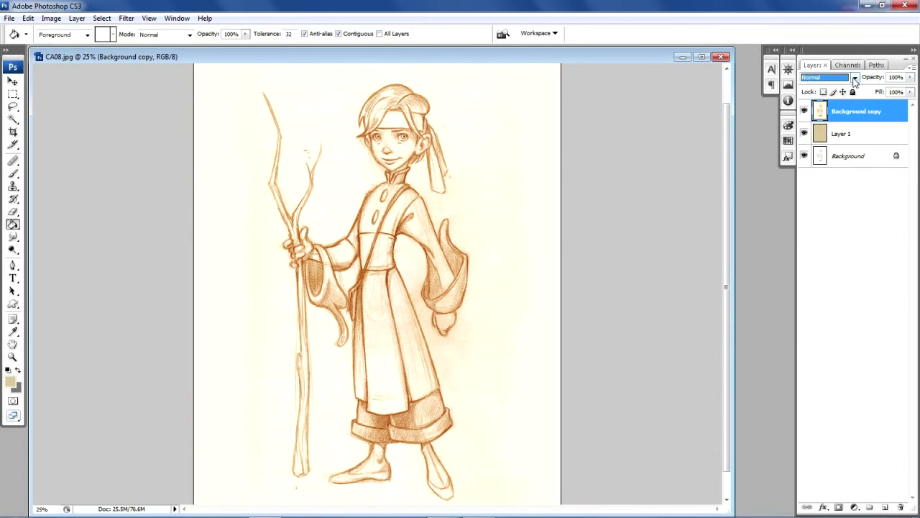
{"action": "left_click", "coordinate": [854, 79]}
{"action": "left_click", "coordinate": [827, 126]}
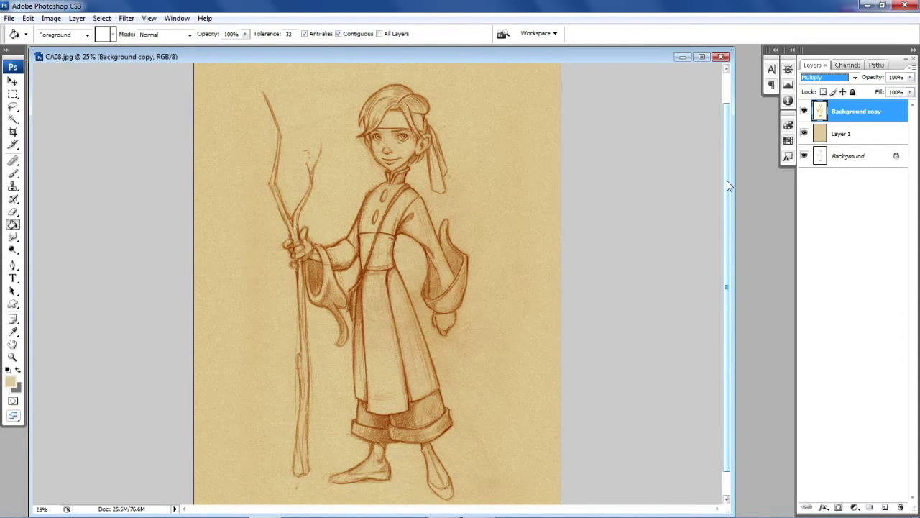
Set the foreground colour to pale cream #f9edd4.
{"action": "left_click", "coordinate": [10, 385]}
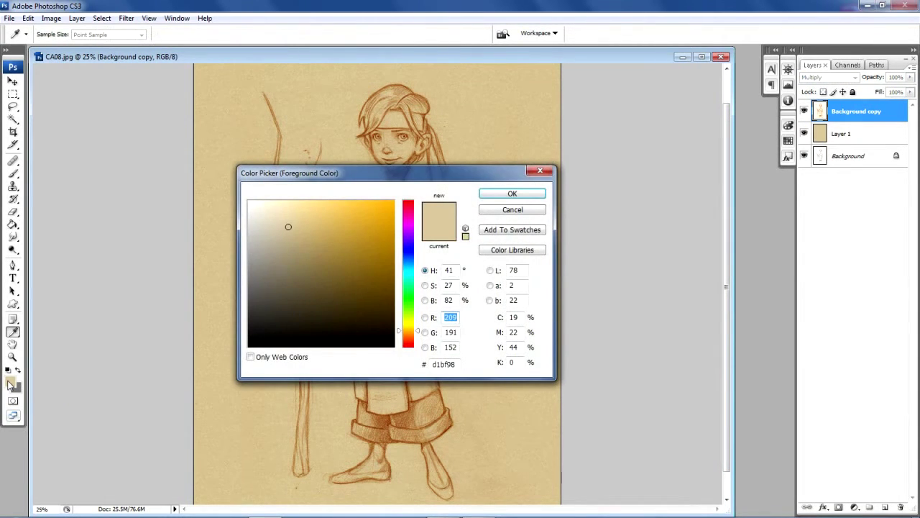
{"action": "left_click", "coordinate": [274, 206]}
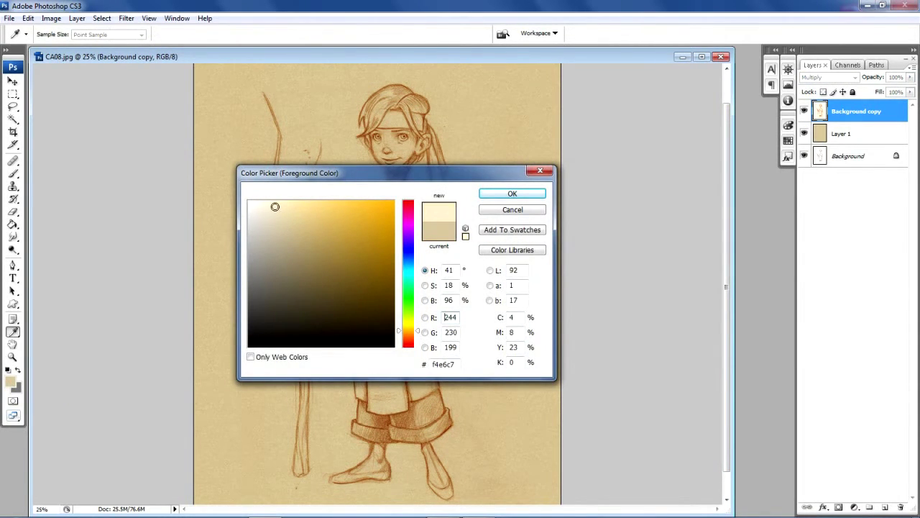
{"action": "left_click_drag", "start_coordinate": [274, 207], "coordinate": [271, 205]}
{"action": "left_click_drag", "start_coordinate": [271, 205], "coordinate": [269, 204]}
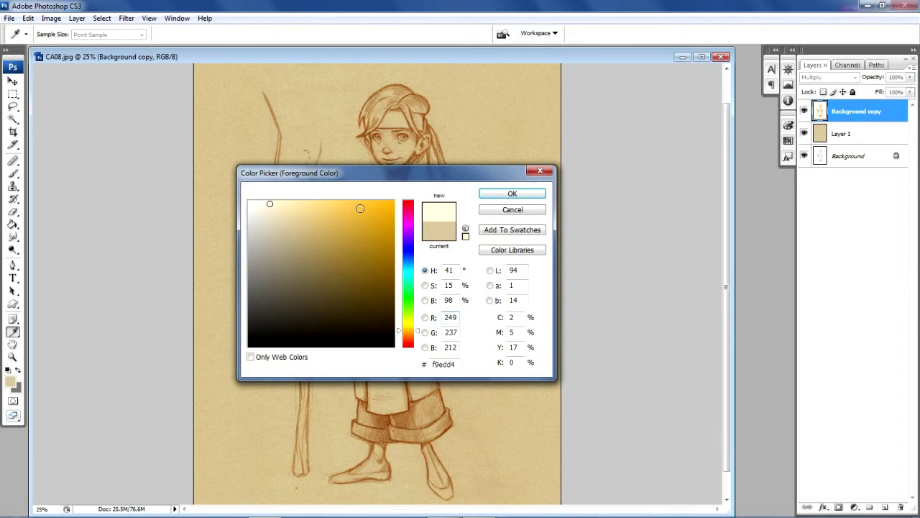
{"action": "left_click", "coordinate": [489, 195]}
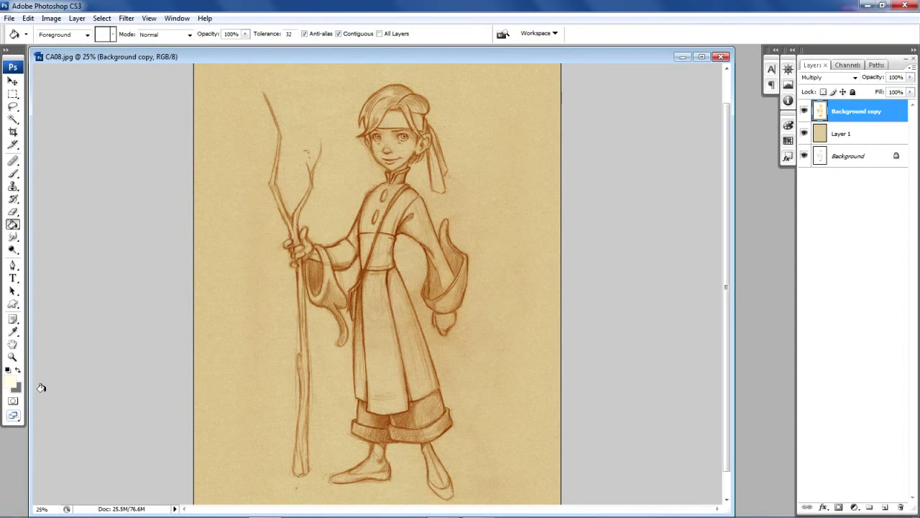
Choose a rough textured 36 px tip for the Brush tool and enlarge its diameter to 76 px.
{"action": "left_click", "coordinate": [13, 175]}
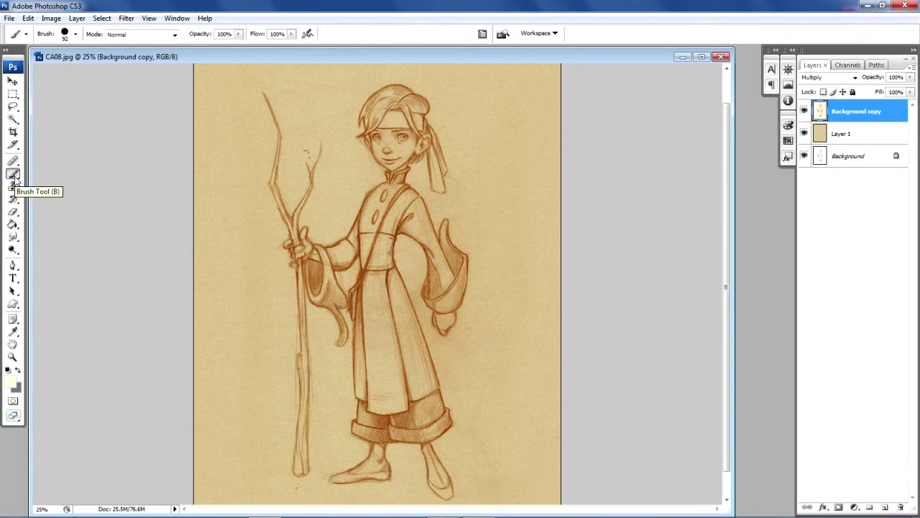
{"action": "left_click", "coordinate": [76, 35]}
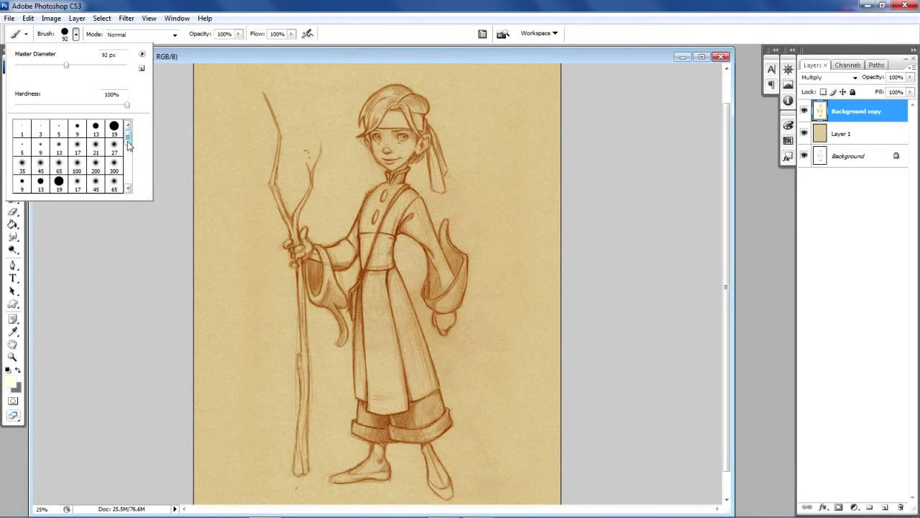
{"action": "left_click_drag", "start_coordinate": [129, 144], "coordinate": [129, 170]}
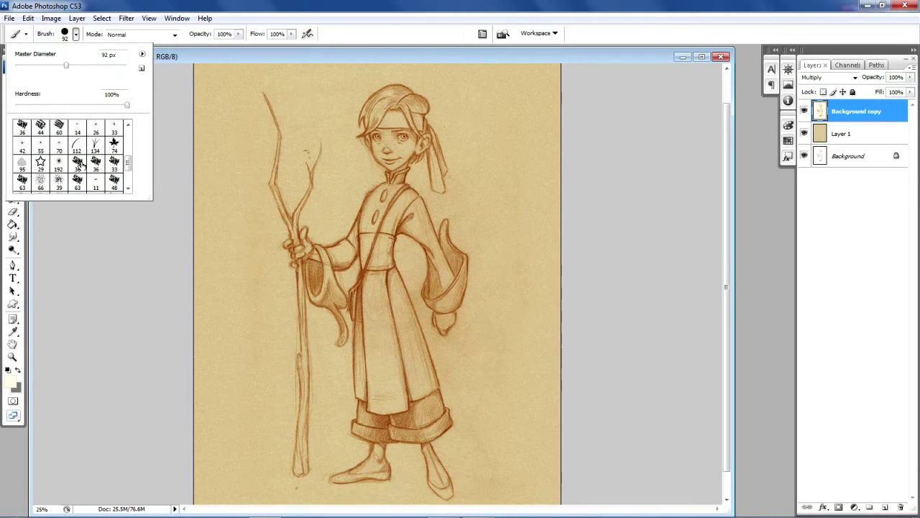
{"action": "left_click", "coordinate": [79, 166]}
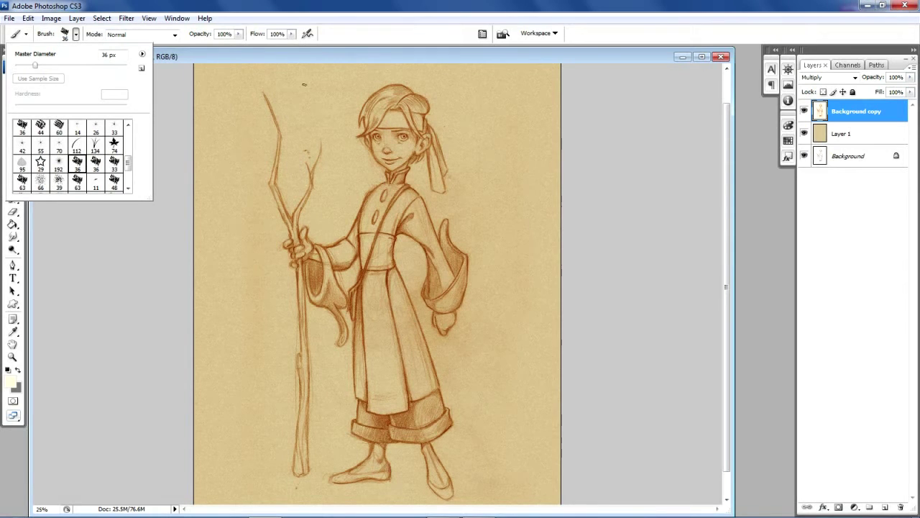
{"action": "left_click_drag", "start_coordinate": [75, 69], "coordinate": [63, 69]}
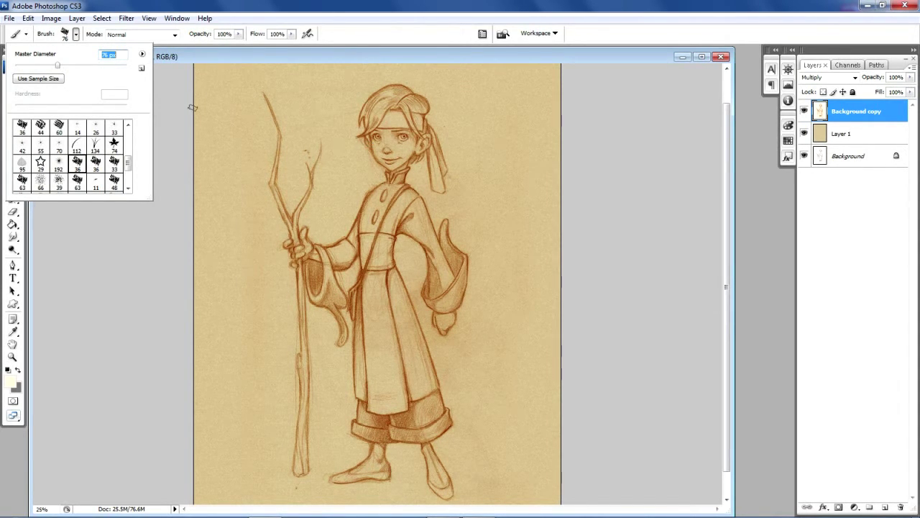
{"action": "left_click", "coordinate": [160, 114]}
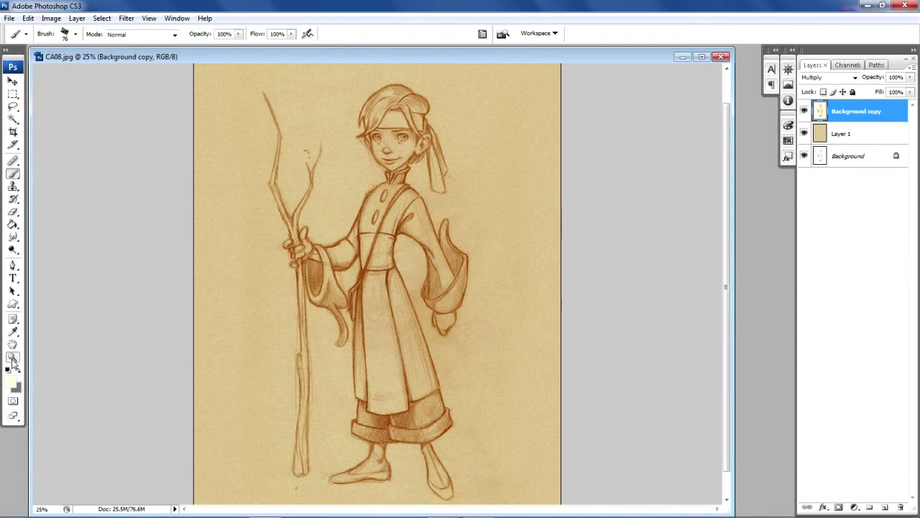
Set the Brush tool's opacity to 30% for working on the character's head and shoulders.
{"action": "left_click", "coordinate": [13, 358]}
{"action": "left_click", "coordinate": [379, 182]}
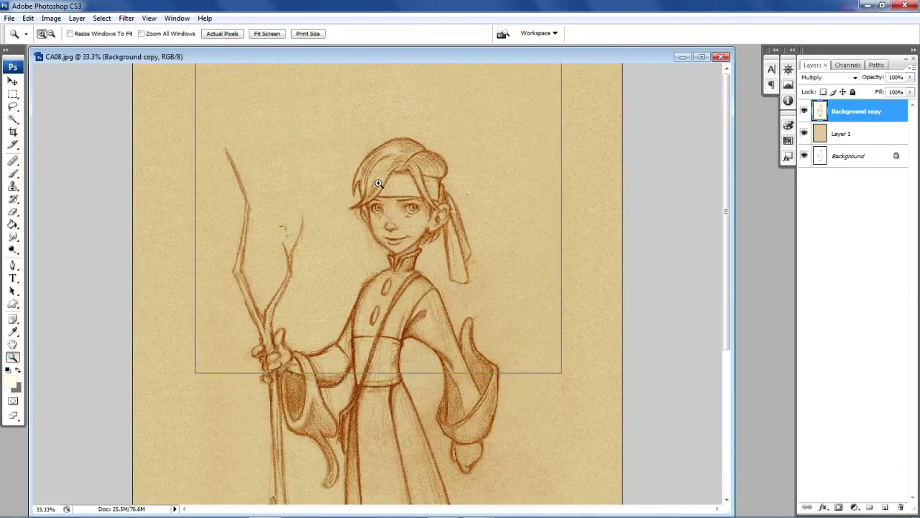
{"action": "left_click", "coordinate": [399, 380]}
{"action": "left_click", "coordinate": [414, 358]}
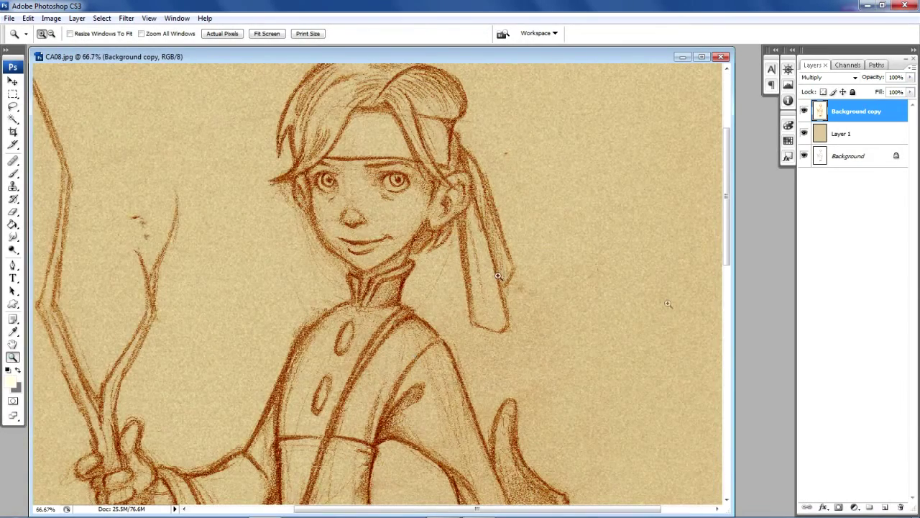
{"action": "left_click_drag", "start_coordinate": [732, 306], "coordinate": [752, 306]}
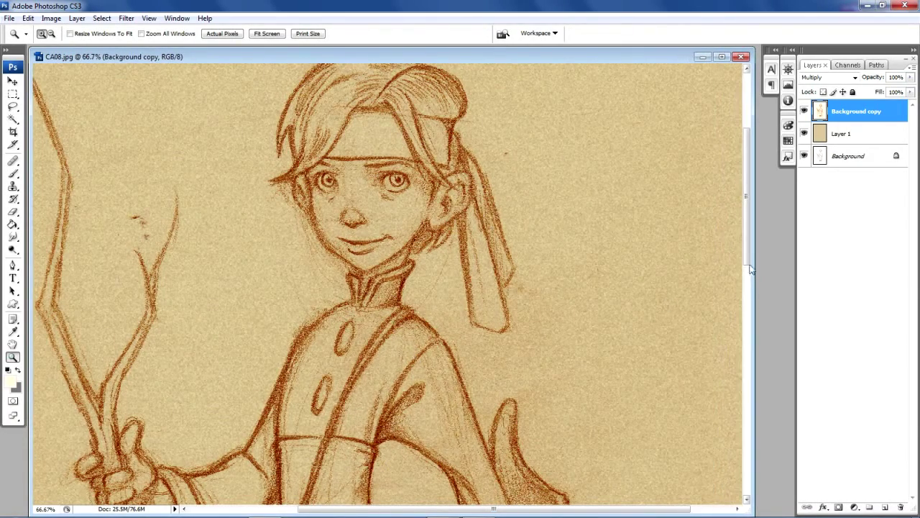
{"action": "left_click_drag", "start_coordinate": [745, 264], "coordinate": [745, 248]}
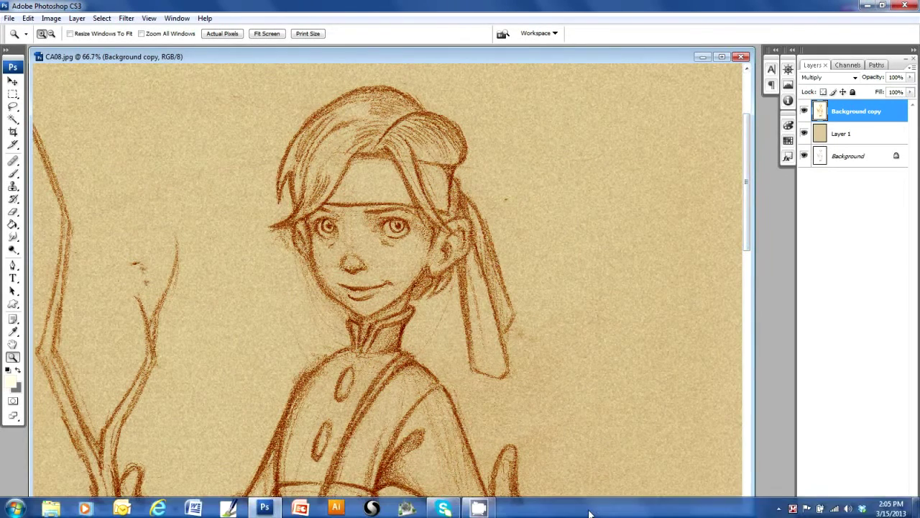
{"action": "mouse_move", "coordinate": [588, 501]}
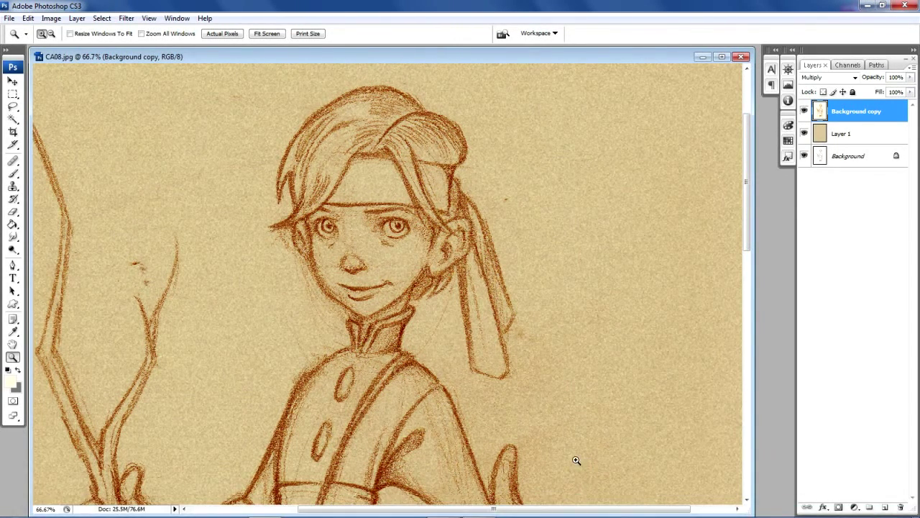
{"action": "left_click", "coordinate": [14, 173]}
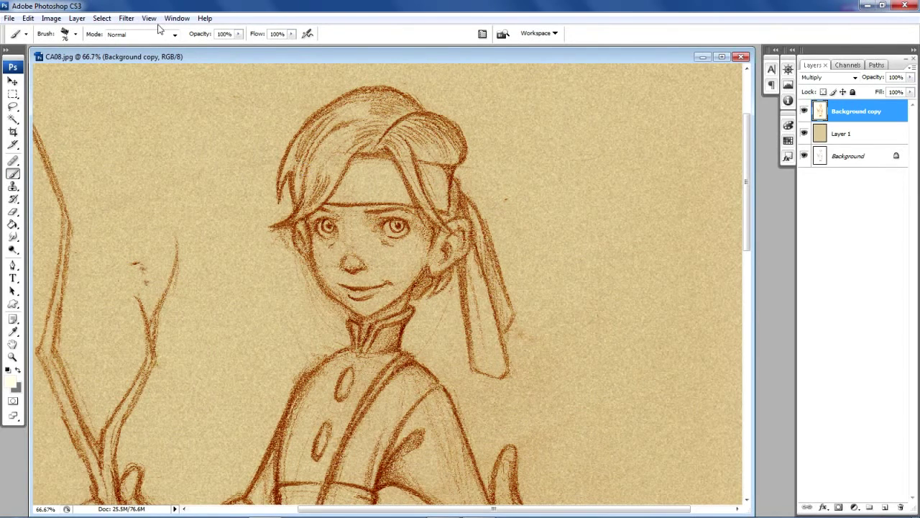
{"action": "left_click", "coordinate": [240, 35]}
{"action": "left_click_drag", "start_coordinate": [214, 45], "coordinate": [208, 47]}
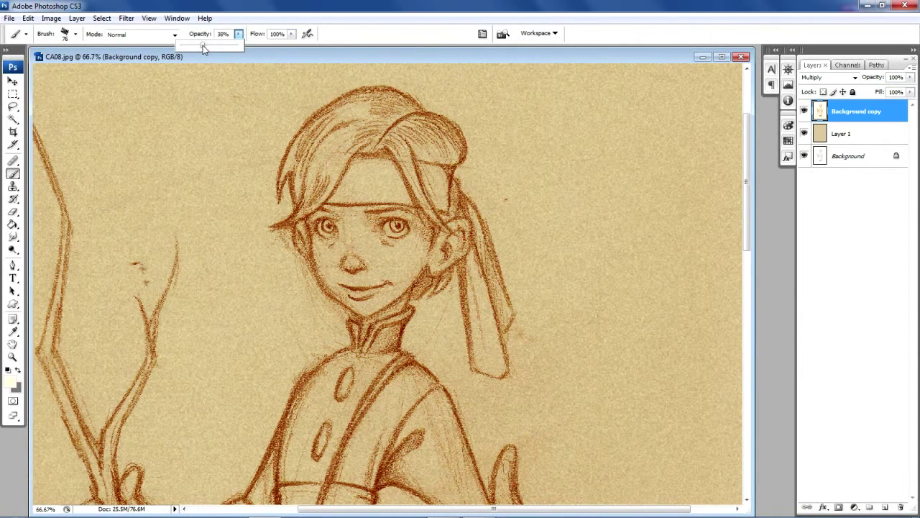
{"action": "left_click_drag", "start_coordinate": [203, 45], "coordinate": [199, 46]}
Add a new empty layer above the sketch copy and set its blend mode to Overlay.
{"action": "left_click", "coordinate": [885, 507]}
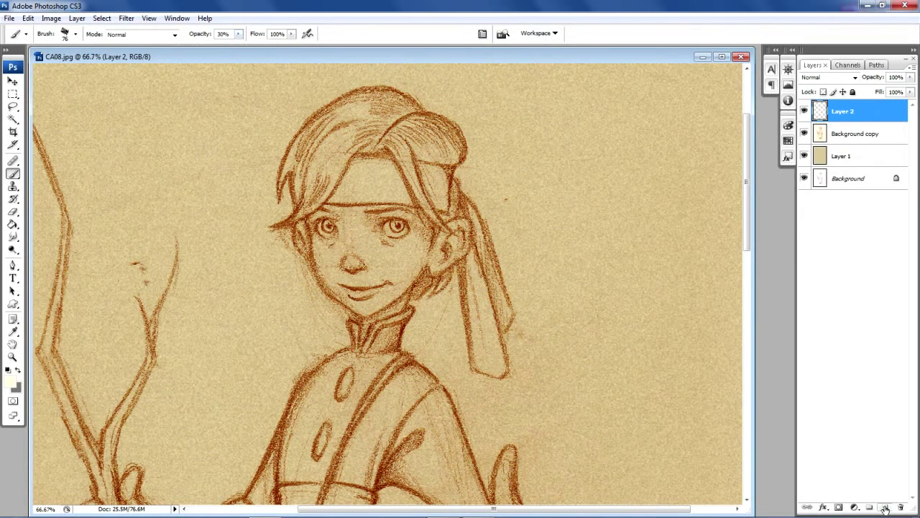
{"action": "left_click", "coordinate": [856, 76]}
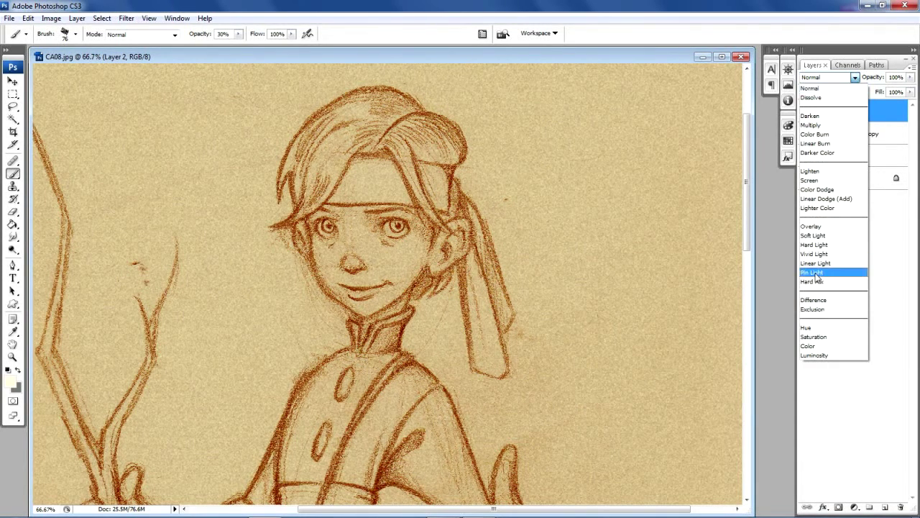
{"action": "left_click", "coordinate": [830, 228]}
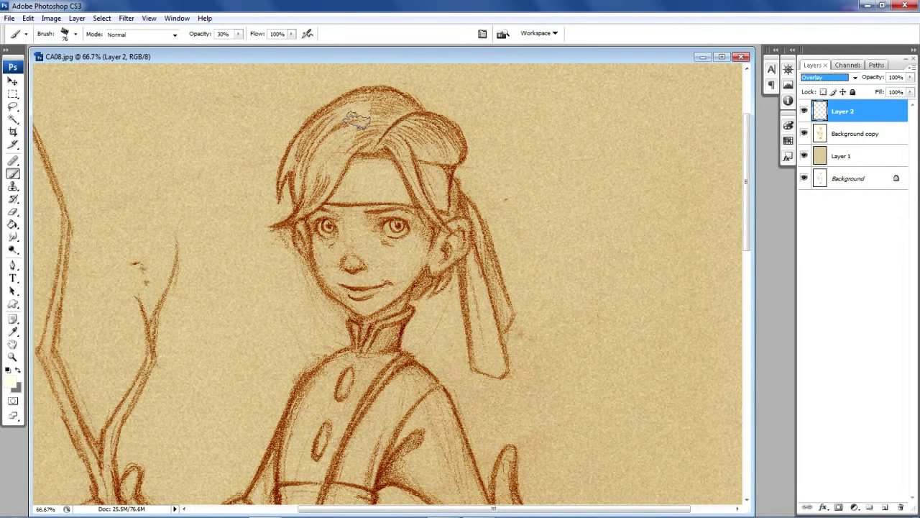
Paint soft cream highlights over the character's hair and across the headband on the Overlay layer.
{"action": "mouse_move", "coordinate": [360, 116]}
{"action": "left_mouse_down"}
{"action": "mouse_move", "coordinate": [316, 159]}
{"action": "mouse_move", "coordinate": [309, 182]}
{"action": "mouse_move", "coordinate": [334, 189]}
{"action": "mouse_move", "coordinate": [356, 133]}
{"action": "mouse_move", "coordinate": [316, 154]}
{"action": "mouse_move", "coordinate": [377, 110]}
{"action": "mouse_move", "coordinate": [384, 180]}
{"action": "mouse_move", "coordinate": [416, 149]}
{"action": "mouse_move", "coordinate": [449, 157]}
{"action": "mouse_move", "coordinate": [422, 178]}
{"action": "mouse_move", "coordinate": [440, 210]}
{"action": "mouse_move", "coordinate": [385, 192]}
{"action": "mouse_move", "coordinate": [368, 168]}
{"action": "mouse_move", "coordinate": [375, 175]}
{"action": "mouse_move", "coordinate": [354, 190]}
{"action": "mouse_move", "coordinate": [379, 181]}
{"action": "mouse_move", "coordinate": [398, 193]}
{"action": "mouse_move", "coordinate": [385, 179]}
{"action": "left_mouse_up"}
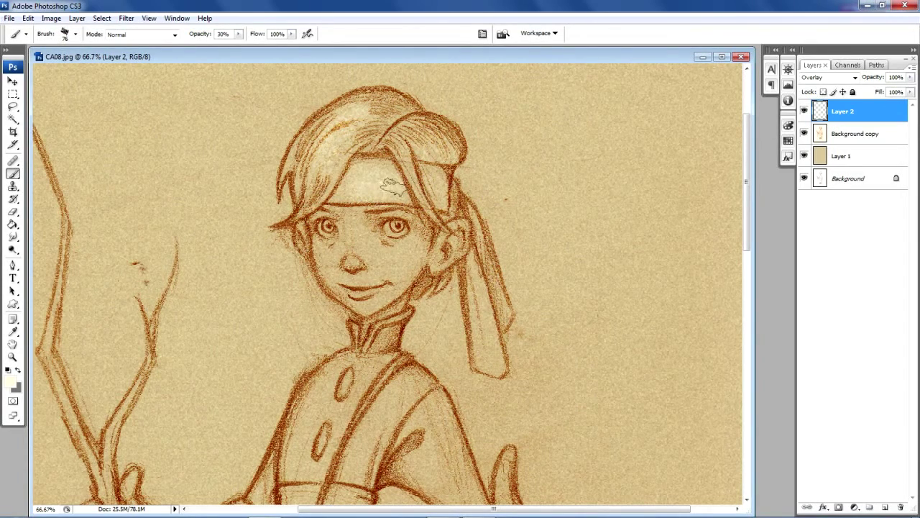
{"action": "left_click_drag", "start_coordinate": [748, 199], "coordinate": [748, 213]}
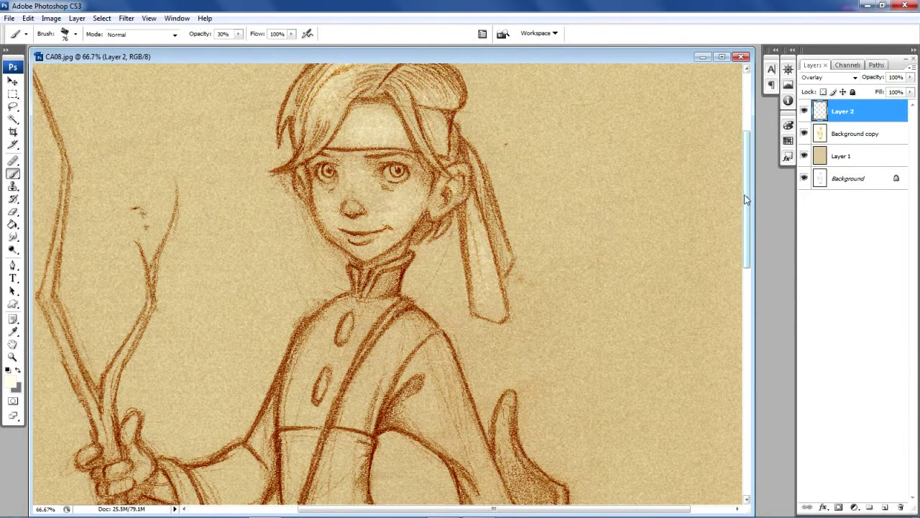
{"action": "mouse_move", "coordinate": [370, 123]}
{"action": "left_mouse_down"}
{"action": "mouse_move", "coordinate": [406, 131]}
{"action": "mouse_move", "coordinate": [430, 119]}
{"action": "mouse_move", "coordinate": [437, 130]}
{"action": "mouse_move", "coordinate": [435, 117]}
{"action": "mouse_move", "coordinate": [440, 143]}
{"action": "left_mouse_up"}
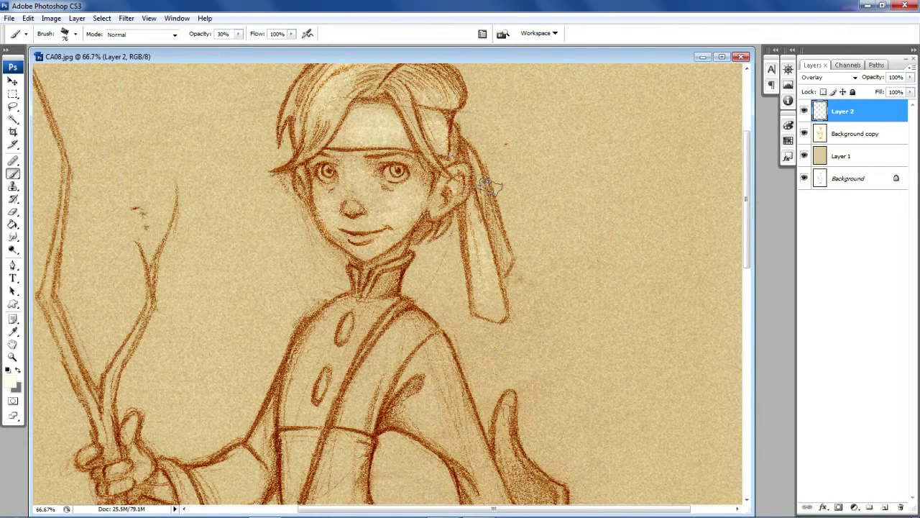
Paint cream highlights on the tunic's chest, the waist sash, both wide sleeves and the hand gripping the staff.
{"action": "mouse_move", "coordinate": [747, 200]}
{"action": "left_mouse_down"}
{"action": "mouse_move", "coordinate": [747, 185]}
{"action": "mouse_move", "coordinate": [749, 259]}
{"action": "left_mouse_up"}
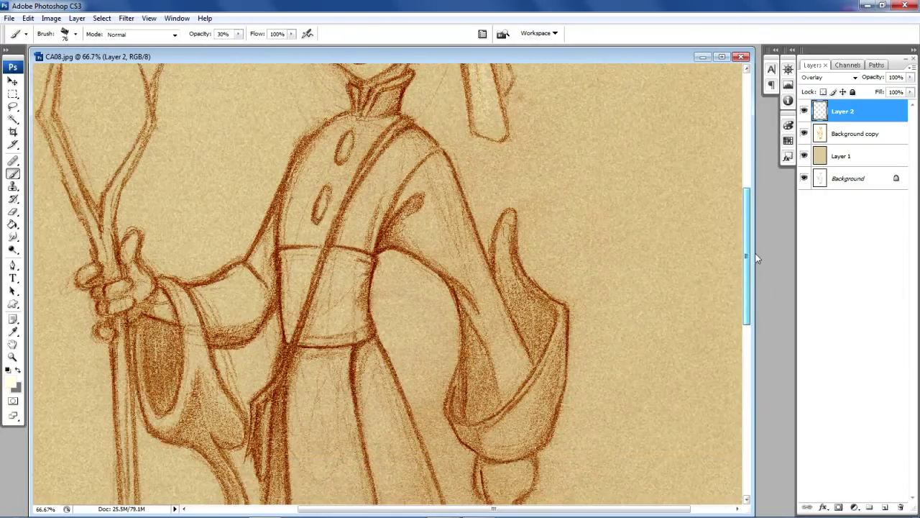
{"action": "mouse_move", "coordinate": [406, 153]}
{"action": "left_mouse_down"}
{"action": "mouse_move", "coordinate": [364, 224]}
{"action": "mouse_move", "coordinate": [404, 151]}
{"action": "mouse_move", "coordinate": [372, 210]}
{"action": "mouse_move", "coordinate": [327, 151]}
{"action": "left_mouse_up"}
{"action": "mouse_move", "coordinate": [393, 172]}
{"action": "left_mouse_down"}
{"action": "mouse_move", "coordinate": [334, 133]}
{"action": "mouse_move", "coordinate": [301, 238]}
{"action": "mouse_move", "coordinate": [322, 169]}
{"action": "mouse_move", "coordinate": [383, 118]}
{"action": "left_mouse_up"}
{"action": "mouse_move", "coordinate": [263, 270]}
{"action": "left_mouse_down"}
{"action": "mouse_move", "coordinate": [246, 301]}
{"action": "mouse_move", "coordinate": [220, 304]}
{"action": "mouse_move", "coordinate": [248, 273]}
{"action": "mouse_move", "coordinate": [210, 303]}
{"action": "mouse_move", "coordinate": [248, 259]}
{"action": "mouse_move", "coordinate": [231, 306]}
{"action": "mouse_move", "coordinate": [164, 311]}
{"action": "mouse_move", "coordinate": [176, 294]}
{"action": "mouse_move", "coordinate": [189, 345]}
{"action": "mouse_move", "coordinate": [189, 320]}
{"action": "mouse_move", "coordinate": [185, 408]}
{"action": "mouse_move", "coordinate": [184, 302]}
{"action": "mouse_move", "coordinate": [223, 449]}
{"action": "mouse_move", "coordinate": [149, 302]}
{"action": "mouse_move", "coordinate": [135, 235]}
{"action": "mouse_move", "coordinate": [140, 280]}
{"action": "mouse_move", "coordinate": [120, 302]}
{"action": "left_mouse_up"}
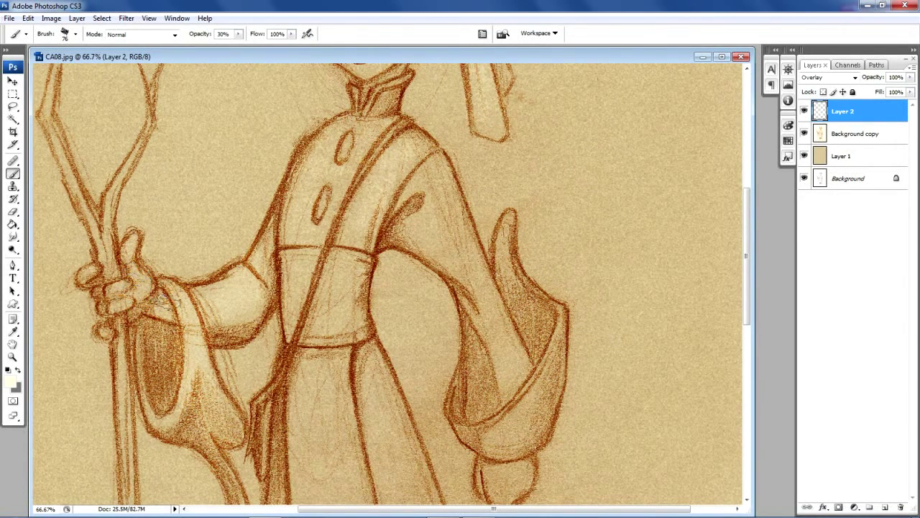
{"action": "mouse_move", "coordinate": [345, 270]}
{"action": "left_mouse_down"}
{"action": "mouse_move", "coordinate": [416, 237]}
{"action": "mouse_move", "coordinate": [428, 223]}
{"action": "mouse_move", "coordinate": [427, 178]}
{"action": "mouse_move", "coordinate": [455, 241]}
{"action": "mouse_move", "coordinate": [424, 223]}
{"action": "mouse_move", "coordinate": [457, 253]}
{"action": "mouse_move", "coordinate": [438, 186]}
{"action": "mouse_move", "coordinate": [538, 425]}
{"action": "mouse_move", "coordinate": [562, 378]}
{"action": "mouse_move", "coordinate": [557, 362]}
{"action": "mouse_move", "coordinate": [509, 422]}
{"action": "mouse_move", "coordinate": [530, 417]}
{"action": "mouse_move", "coordinate": [495, 440]}
{"action": "left_mouse_up"}
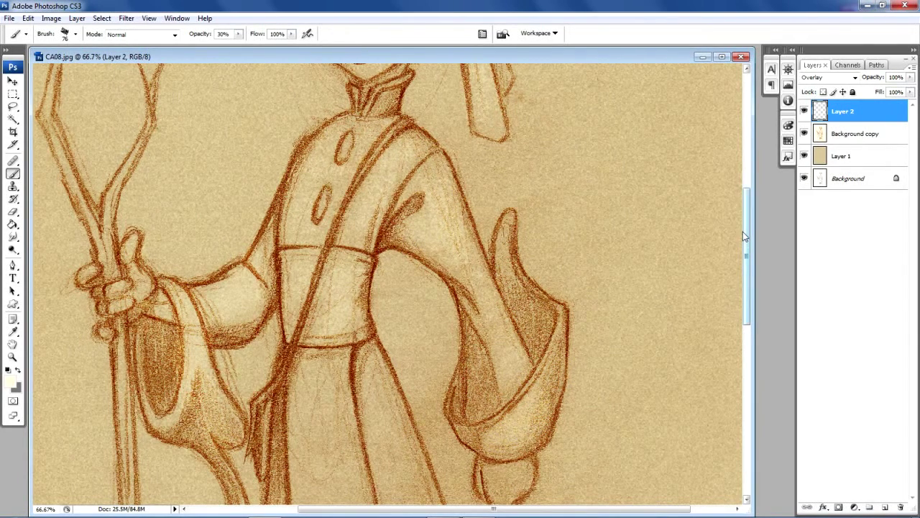
Paint cream highlights on the lowered hand, the long tunic panels and the rolled trouser cuffs.
{"action": "left_click_drag", "start_coordinate": [746, 240], "coordinate": [748, 315]}
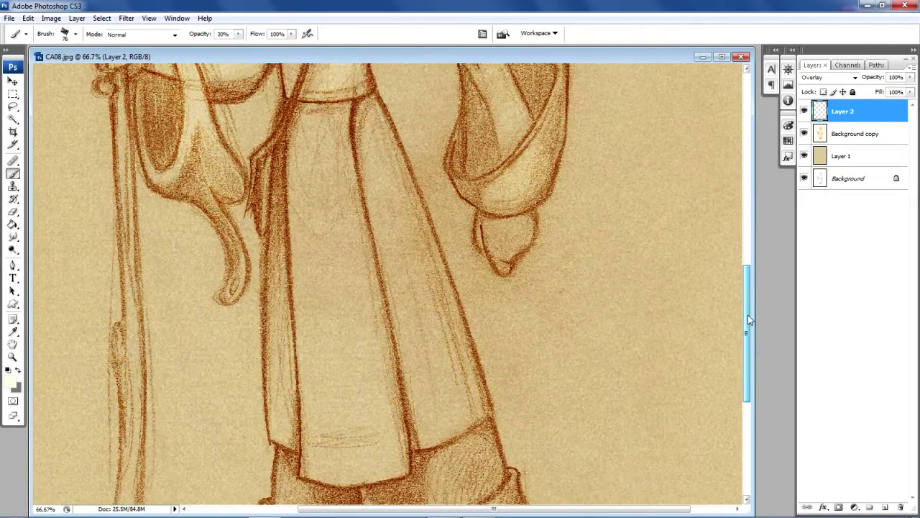
{"action": "mouse_move", "coordinate": [503, 237]}
{"action": "left_mouse_down"}
{"action": "mouse_move", "coordinate": [508, 244]}
{"action": "mouse_move", "coordinate": [507, 225]}
{"action": "mouse_move", "coordinate": [519, 227]}
{"action": "left_mouse_up"}
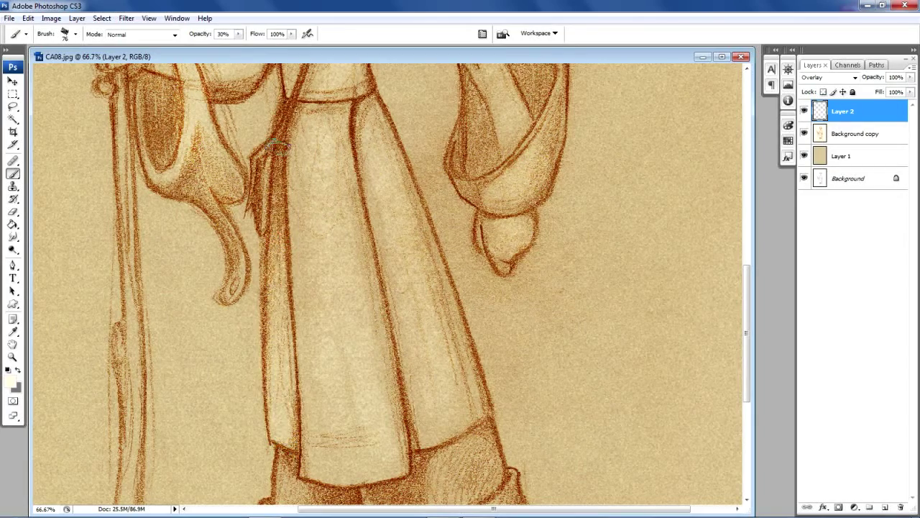
{"action": "left_click_drag", "start_coordinate": [748, 328], "coordinate": [748, 407]}
{"action": "mouse_move", "coordinate": [410, 242]}
{"action": "left_mouse_down"}
{"action": "mouse_move", "coordinate": [452, 240]}
{"action": "mouse_move", "coordinate": [430, 250]}
{"action": "mouse_move", "coordinate": [437, 261]}
{"action": "mouse_move", "coordinate": [470, 227]}
{"action": "mouse_move", "coordinate": [436, 278]}
{"action": "mouse_move", "coordinate": [425, 272]}
{"action": "mouse_move", "coordinate": [490, 272]}
{"action": "mouse_move", "coordinate": [451, 286]}
{"action": "mouse_move", "coordinate": [507, 252]}
{"action": "mouse_move", "coordinate": [424, 291]}
{"action": "left_mouse_up"}
{"action": "mouse_move", "coordinate": [280, 245]}
{"action": "left_mouse_down"}
{"action": "mouse_move", "coordinate": [327, 265]}
{"action": "mouse_move", "coordinate": [302, 248]}
{"action": "left_mouse_up"}
Brush cream highlights along the lower end of the staff and over both feet and shoes.
{"action": "mouse_move", "coordinate": [133, 353]}
{"action": "left_mouse_down"}
{"action": "mouse_move", "coordinate": [119, 381]}
{"action": "mouse_move", "coordinate": [130, 126]}
{"action": "mouse_move", "coordinate": [120, 59]}
{"action": "left_mouse_up"}
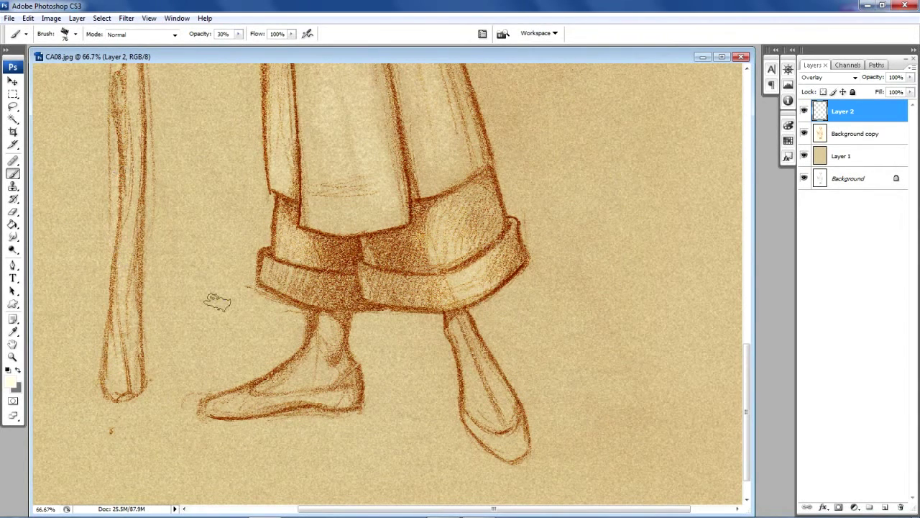
{"action": "mouse_move", "coordinate": [242, 401]}
{"action": "left_mouse_down"}
{"action": "mouse_move", "coordinate": [299, 372]}
{"action": "mouse_move", "coordinate": [328, 336]}
{"action": "mouse_move", "coordinate": [296, 371]}
{"action": "mouse_move", "coordinate": [344, 375]}
{"action": "left_mouse_up"}
{"action": "mouse_move", "coordinate": [505, 368]}
{"action": "left_mouse_down"}
{"action": "mouse_move", "coordinate": [490, 392]}
{"action": "mouse_move", "coordinate": [500, 416]}
{"action": "mouse_move", "coordinate": [486, 382]}
{"action": "mouse_move", "coordinate": [504, 417]}
{"action": "mouse_move", "coordinate": [473, 353]}
{"action": "mouse_move", "coordinate": [506, 403]}
{"action": "mouse_move", "coordinate": [479, 368]}
{"action": "mouse_move", "coordinate": [500, 415]}
{"action": "left_mouse_up"}
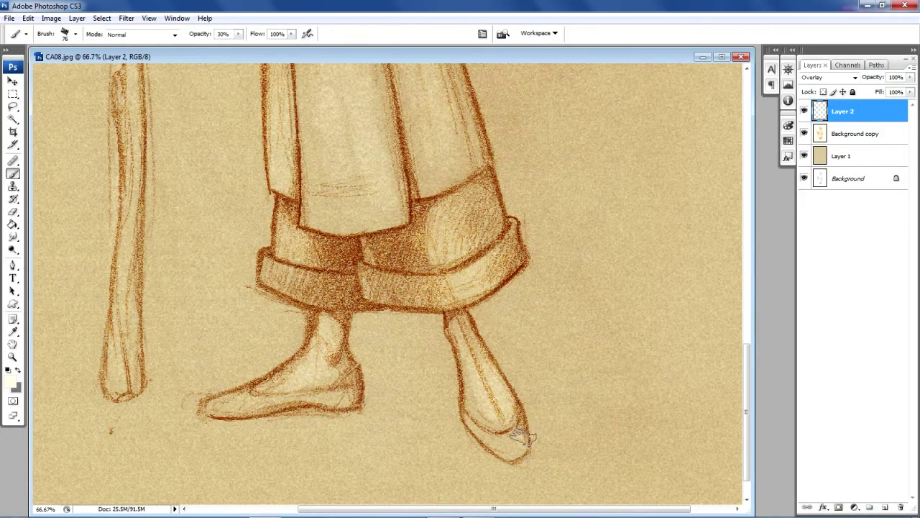
Continue the cream highlights up the staff's shaft and along its forked branches.
{"action": "left_click_drag", "start_coordinate": [748, 428], "coordinate": [748, 341]}
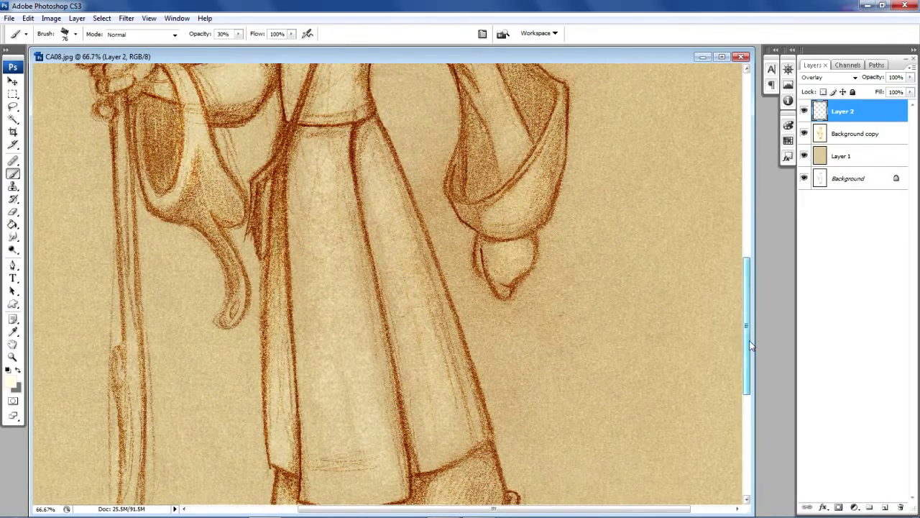
{"action": "mouse_move", "coordinate": [126, 475]}
{"action": "left_mouse_down"}
{"action": "mouse_move", "coordinate": [138, 293]}
{"action": "mouse_move", "coordinate": [115, 84]}
{"action": "left_mouse_up"}
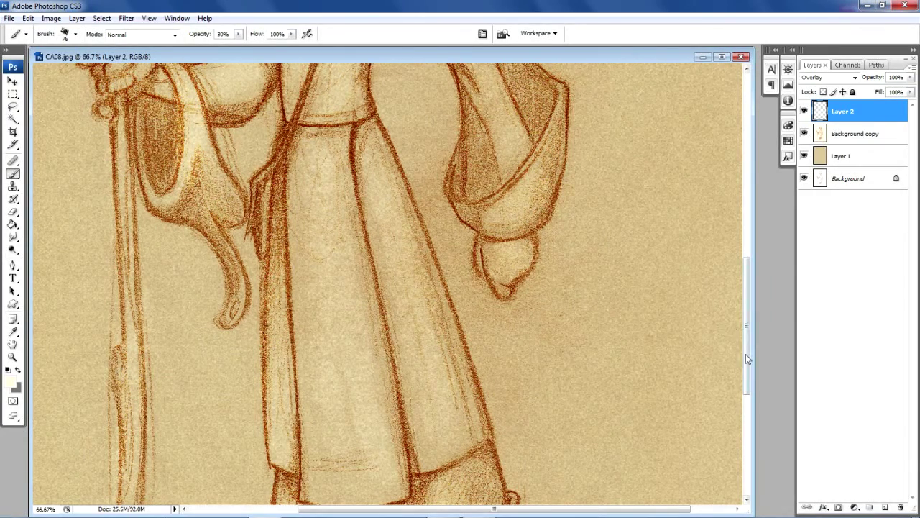
{"action": "left_click_drag", "start_coordinate": [748, 338], "coordinate": [763, 259]}
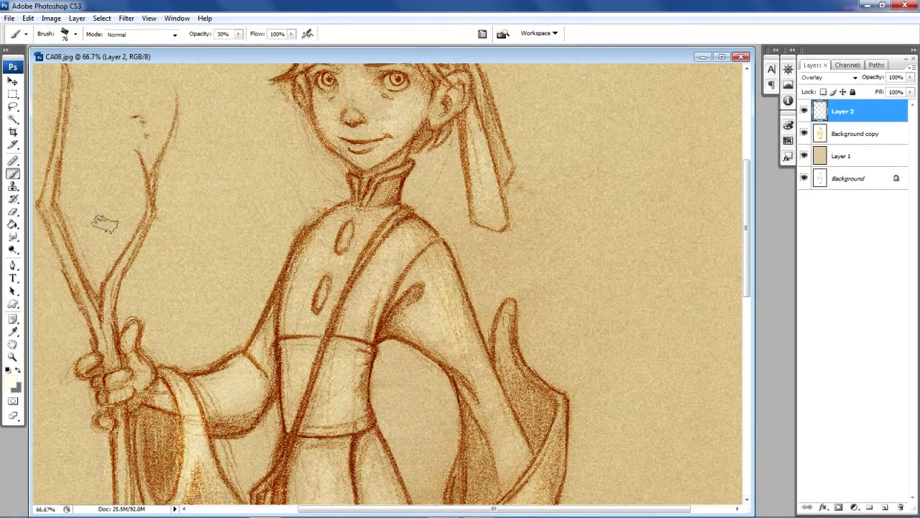
{"action": "mouse_move", "coordinate": [98, 334]}
{"action": "left_mouse_down"}
{"action": "mouse_move", "coordinate": [110, 273]}
{"action": "mouse_move", "coordinate": [148, 209]}
{"action": "left_mouse_up"}
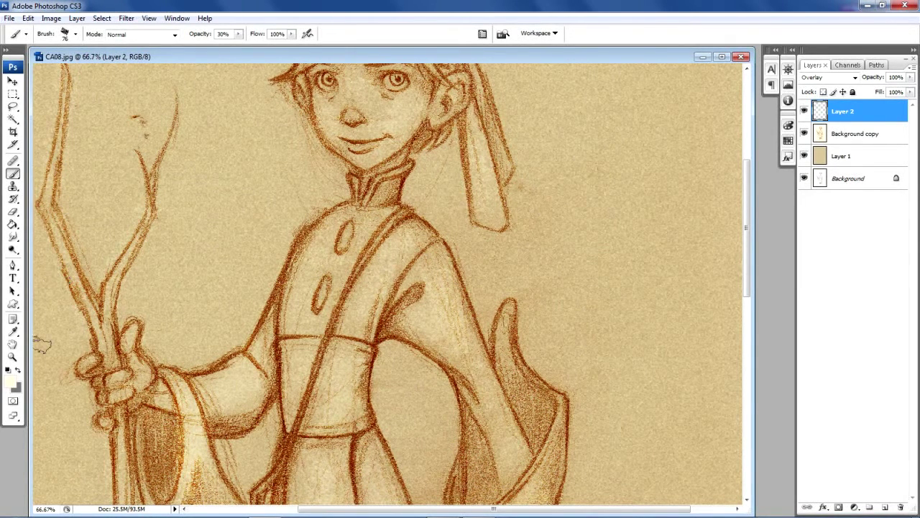
{"action": "left_click", "coordinate": [13, 212]}
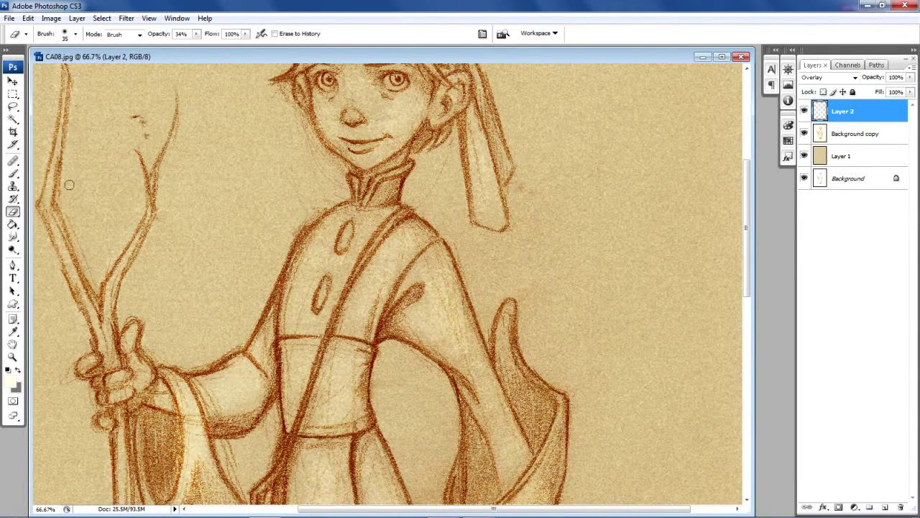
{"action": "left_click", "coordinate": [13, 174]}
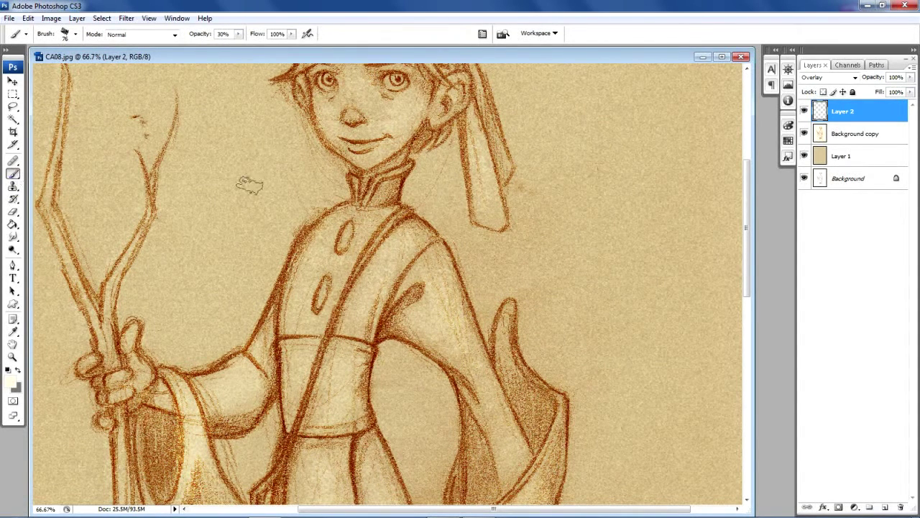
Add another empty layer above the first highlight layer and set its blend mode to Overlay.
{"action": "left_click_drag", "start_coordinate": [749, 300], "coordinate": [747, 276]}
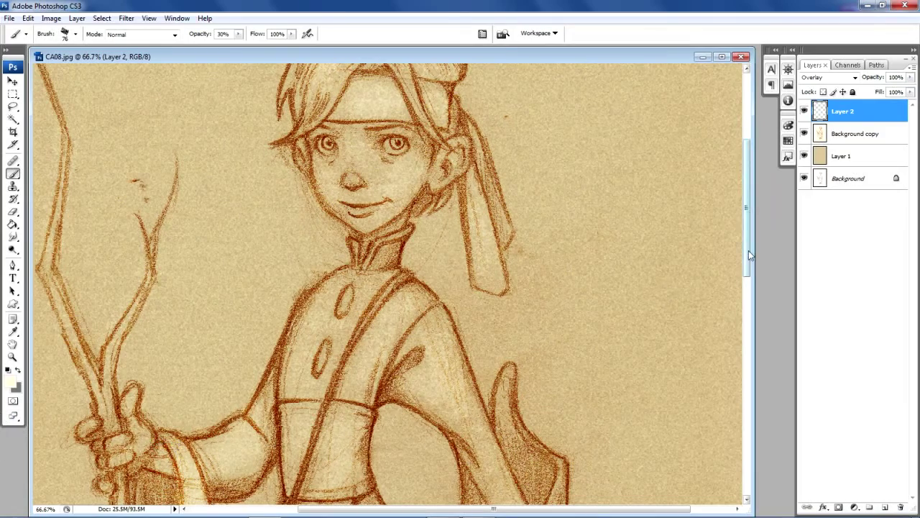
{"action": "left_click_drag", "start_coordinate": [747, 255], "coordinate": [746, 224]}
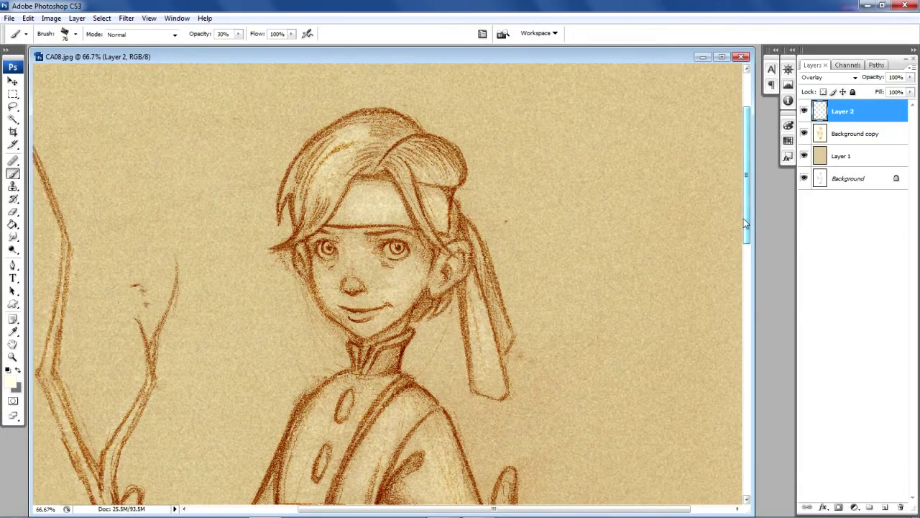
{"action": "left_click", "coordinate": [886, 508]}
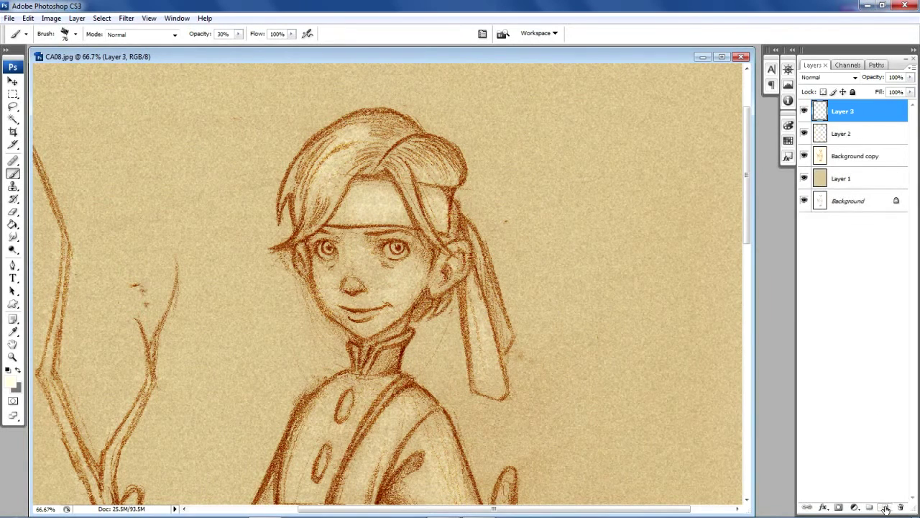
{"action": "left_click", "coordinate": [855, 79]}
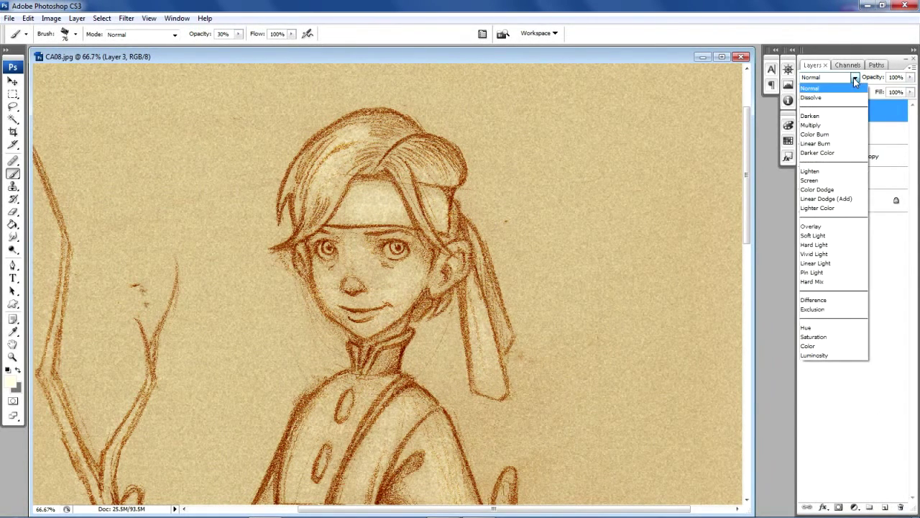
{"action": "left_click", "coordinate": [823, 229]}
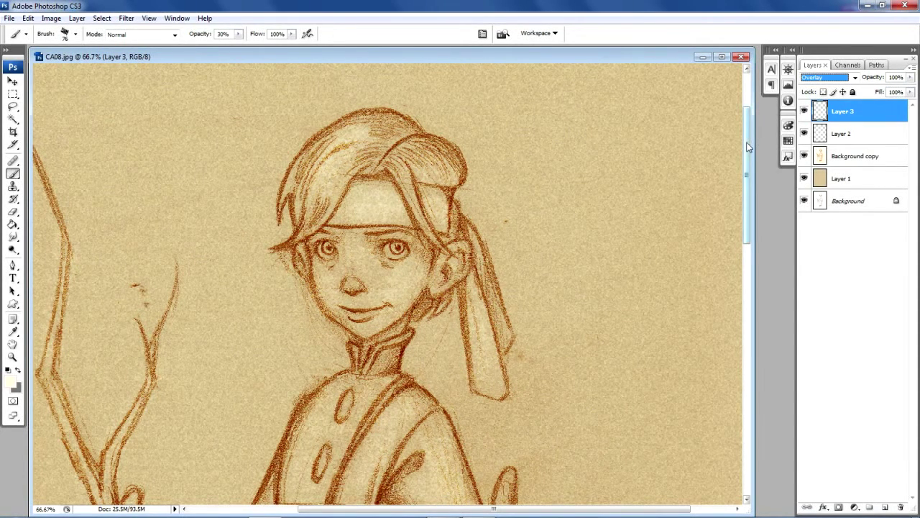
Build up a second pass of cream highlights on the hair, headband, face and ear on the new layer.
{"action": "left_click_drag", "start_coordinate": [748, 146], "coordinate": [747, 160]}
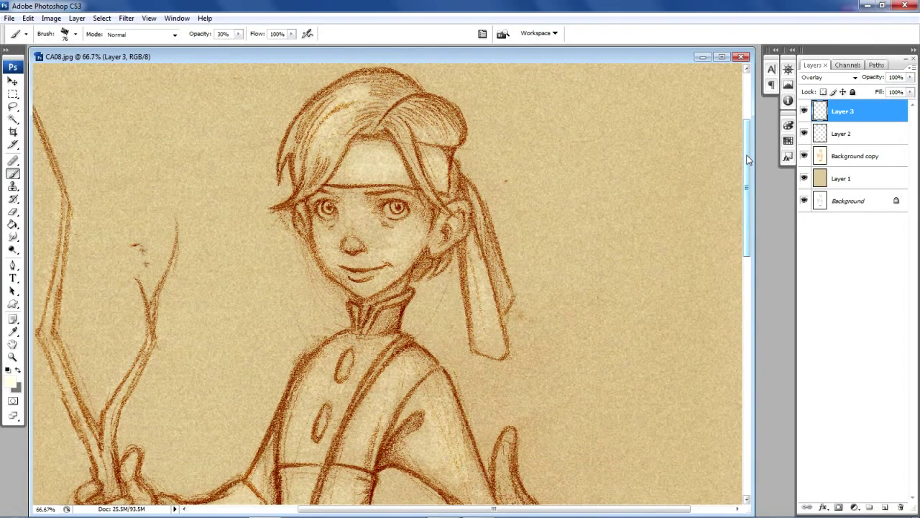
{"action": "mouse_move", "coordinate": [338, 101]}
{"action": "left_mouse_down"}
{"action": "mouse_move", "coordinate": [351, 105]}
{"action": "mouse_move", "coordinate": [335, 108]}
{"action": "mouse_move", "coordinate": [349, 105]}
{"action": "left_mouse_up"}
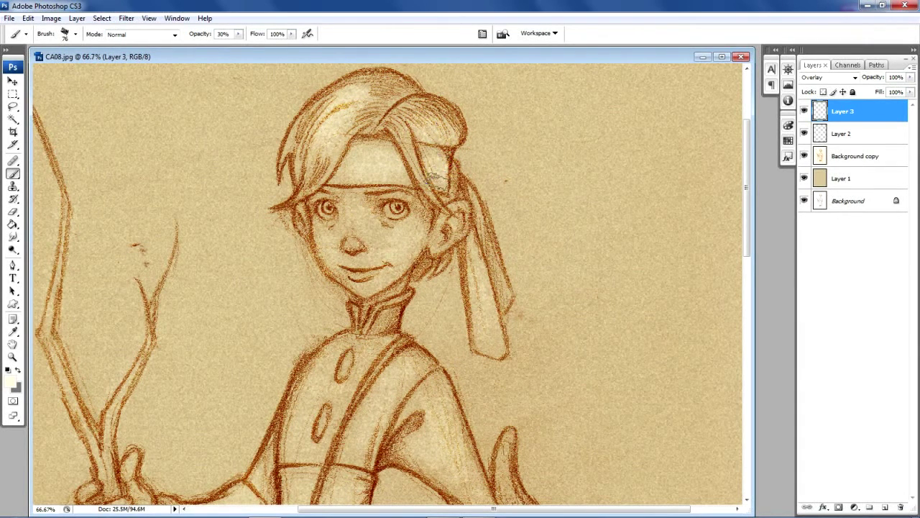
{"action": "left_click_drag", "start_coordinate": [374, 152], "coordinate": [394, 169]}
{"action": "mouse_move", "coordinate": [450, 244]}
{"action": "left_mouse_down"}
{"action": "mouse_move", "coordinate": [482, 274]}
{"action": "mouse_move", "coordinate": [493, 337]}
{"action": "mouse_move", "coordinate": [482, 253]}
{"action": "mouse_move", "coordinate": [497, 341]}
{"action": "mouse_move", "coordinate": [474, 256]}
{"action": "left_mouse_up"}
{"action": "mouse_move", "coordinate": [410, 248]}
{"action": "left_mouse_down"}
{"action": "mouse_move", "coordinate": [382, 236]}
{"action": "mouse_move", "coordinate": [401, 234]}
{"action": "mouse_move", "coordinate": [379, 243]}
{"action": "mouse_move", "coordinate": [410, 225]}
{"action": "mouse_move", "coordinate": [369, 229]}
{"action": "mouse_move", "coordinate": [413, 218]}
{"action": "mouse_move", "coordinate": [371, 247]}
{"action": "mouse_move", "coordinate": [344, 209]}
{"action": "mouse_move", "coordinate": [352, 241]}
{"action": "mouse_move", "coordinate": [331, 245]}
{"action": "mouse_move", "coordinate": [325, 234]}
{"action": "mouse_move", "coordinate": [329, 258]}
{"action": "mouse_move", "coordinate": [372, 286]}
{"action": "mouse_move", "coordinate": [365, 270]}
{"action": "mouse_move", "coordinate": [363, 284]}
{"action": "mouse_move", "coordinate": [394, 266]}
{"action": "mouse_move", "coordinate": [362, 290]}
{"action": "mouse_move", "coordinate": [353, 198]}
{"action": "mouse_move", "coordinate": [350, 221]}
{"action": "mouse_move", "coordinate": [421, 260]}
{"action": "left_mouse_up"}
Strengthen the cream highlights on the chin, the tunic's chest and shoulder, and the upper part of the lowered sleeve.
{"action": "left_click_drag", "start_coordinate": [748, 144], "coordinate": [750, 161]}
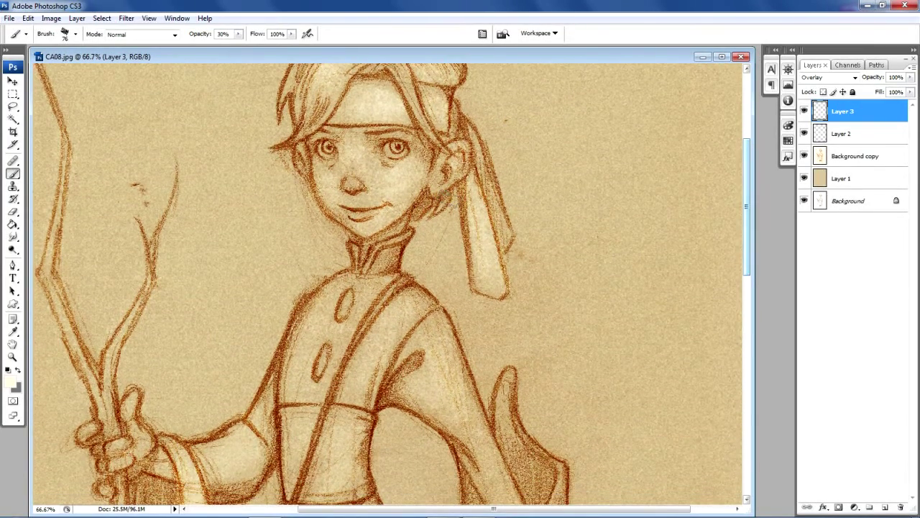
{"action": "mouse_move", "coordinate": [380, 206]}
{"action": "left_mouse_down"}
{"action": "mouse_move", "coordinate": [349, 144]}
{"action": "mouse_move", "coordinate": [352, 167]}
{"action": "mouse_move", "coordinate": [399, 202]}
{"action": "mouse_move", "coordinate": [452, 187]}
{"action": "mouse_move", "coordinate": [382, 297]}
{"action": "mouse_move", "coordinate": [329, 330]}
{"action": "mouse_move", "coordinate": [331, 286]}
{"action": "mouse_move", "coordinate": [297, 375]}
{"action": "mouse_move", "coordinate": [323, 314]}
{"action": "mouse_move", "coordinate": [323, 337]}
{"action": "mouse_move", "coordinate": [370, 284]}
{"action": "mouse_move", "coordinate": [366, 371]}
{"action": "mouse_move", "coordinate": [394, 384]}
{"action": "mouse_move", "coordinate": [481, 309]}
{"action": "mouse_move", "coordinate": [403, 320]}
{"action": "left_mouse_up"}
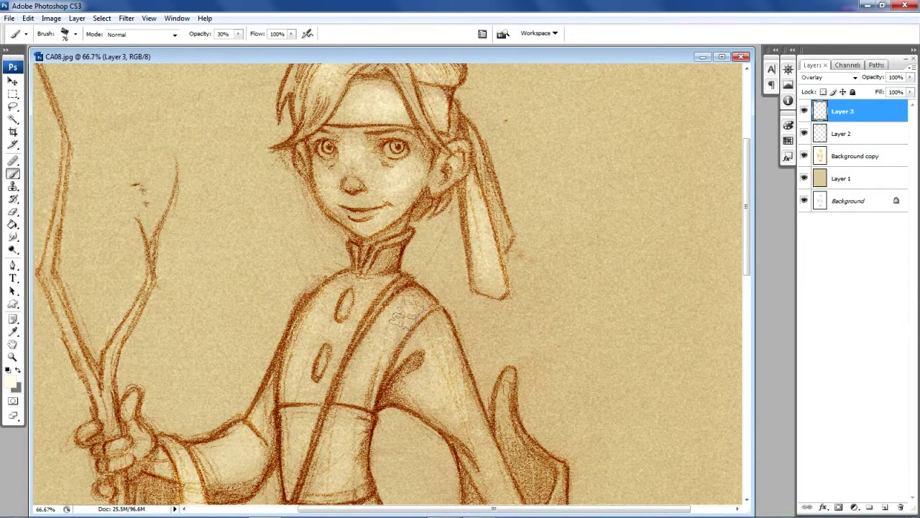
{"action": "mouse_move", "coordinate": [368, 363]}
{"action": "left_mouse_down"}
{"action": "mouse_move", "coordinate": [418, 292]}
{"action": "mouse_move", "coordinate": [467, 436]}
{"action": "mouse_move", "coordinate": [433, 321]}
{"action": "mouse_move", "coordinate": [520, 457]}
{"action": "left_mouse_up"}
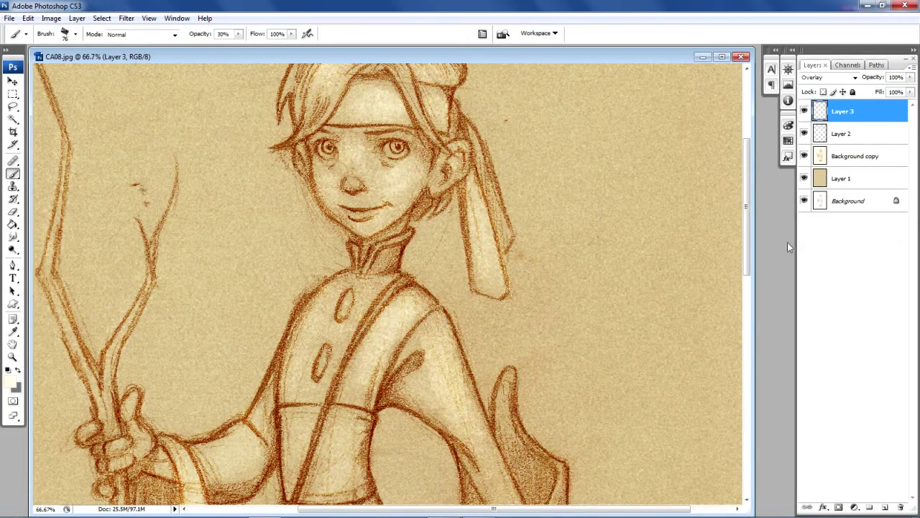
Add second-pass highlights to the waist sash, the lowered sleeve's cuff, and the staff-holding hand and its sleeve.
{"action": "scroll", "coordinate": [733, 225], "scroll_direction": "down", "scroll_amount": 5}
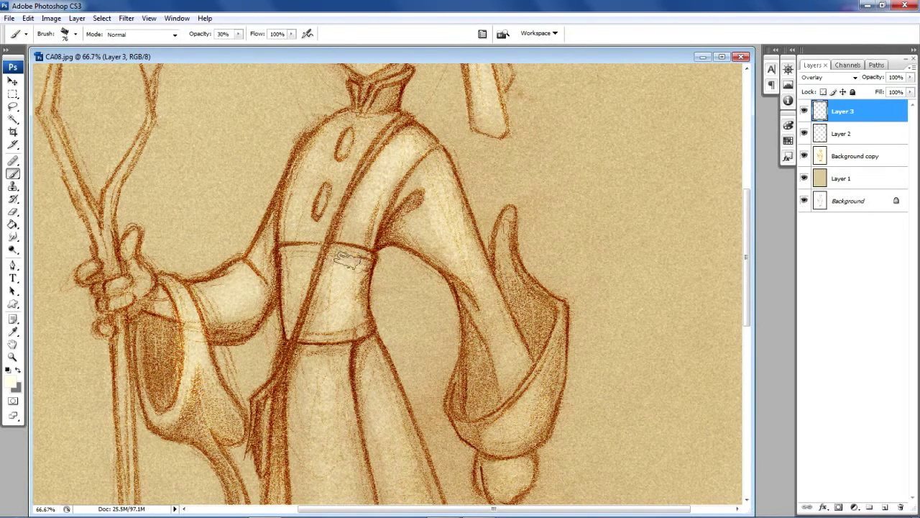
{"action": "left_click", "coordinate": [416, 237]}
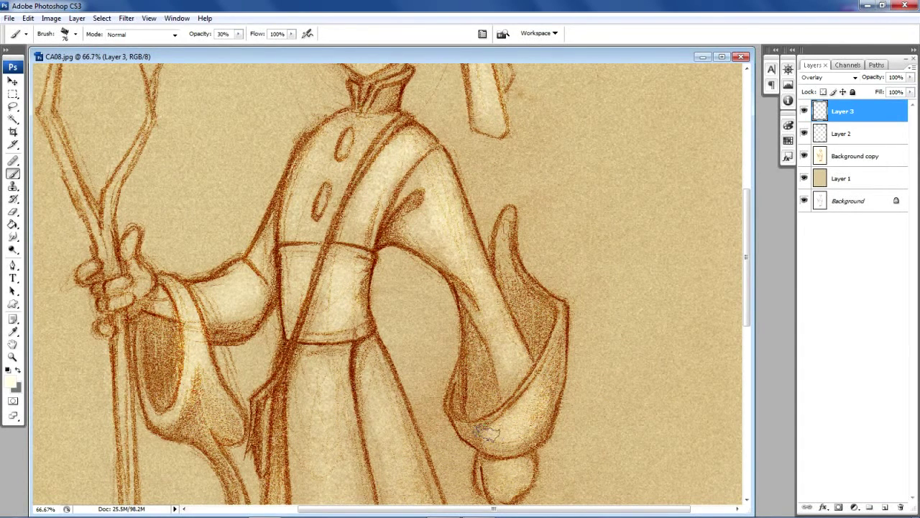
{"action": "left_click_drag", "start_coordinate": [516, 281], "coordinate": [505, 225]}
{"action": "mouse_move", "coordinate": [128, 245]}
{"action": "left_mouse_down"}
{"action": "mouse_move", "coordinate": [115, 298]}
{"action": "mouse_move", "coordinate": [147, 308]}
{"action": "mouse_move", "coordinate": [187, 359]}
{"action": "mouse_move", "coordinate": [184, 321]}
{"action": "mouse_move", "coordinate": [171, 415]}
{"action": "mouse_move", "coordinate": [185, 317]}
{"action": "mouse_move", "coordinate": [205, 370]}
{"action": "left_mouse_up"}
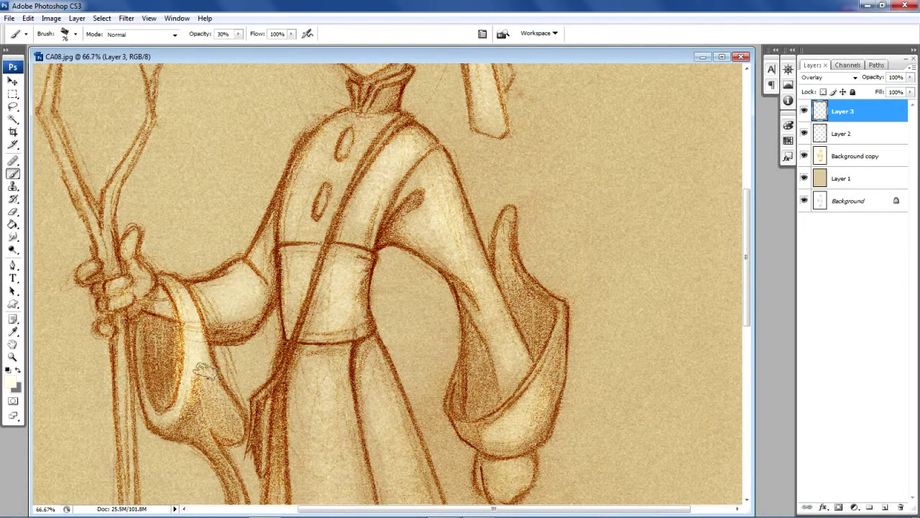
{"action": "left_click", "coordinate": [12, 211]}
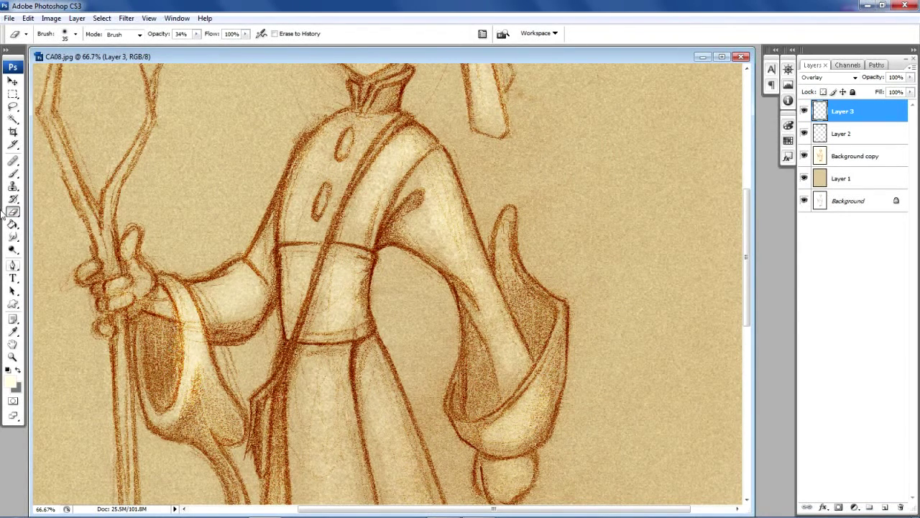
{"action": "left_click", "coordinate": [15, 174]}
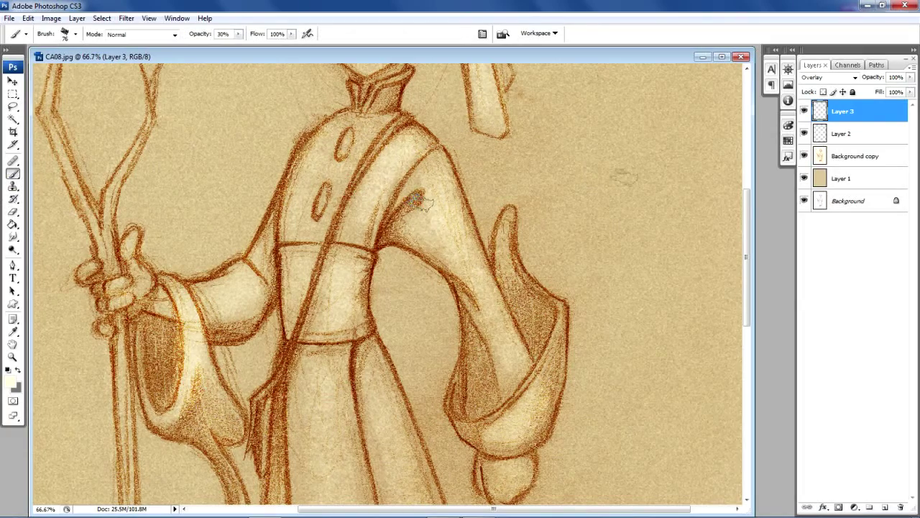
Brighten the lowered hand and the tunic's long front and side panels with second-pass cream highlights.
{"action": "left_click_drag", "start_coordinate": [749, 241], "coordinate": [752, 320]}
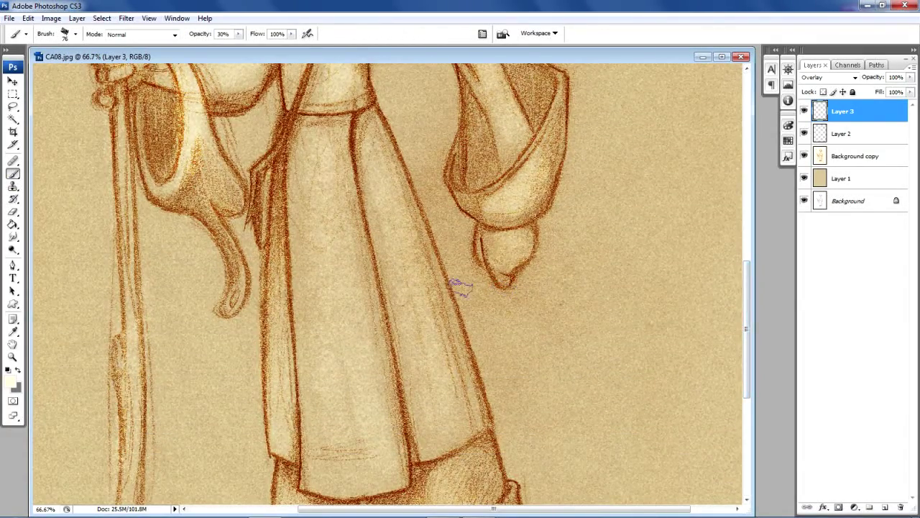
{"action": "mouse_move", "coordinate": [516, 236]}
{"action": "left_mouse_down"}
{"action": "mouse_move", "coordinate": [533, 246]}
{"action": "mouse_move", "coordinate": [511, 261]}
{"action": "mouse_move", "coordinate": [519, 248]}
{"action": "left_mouse_up"}
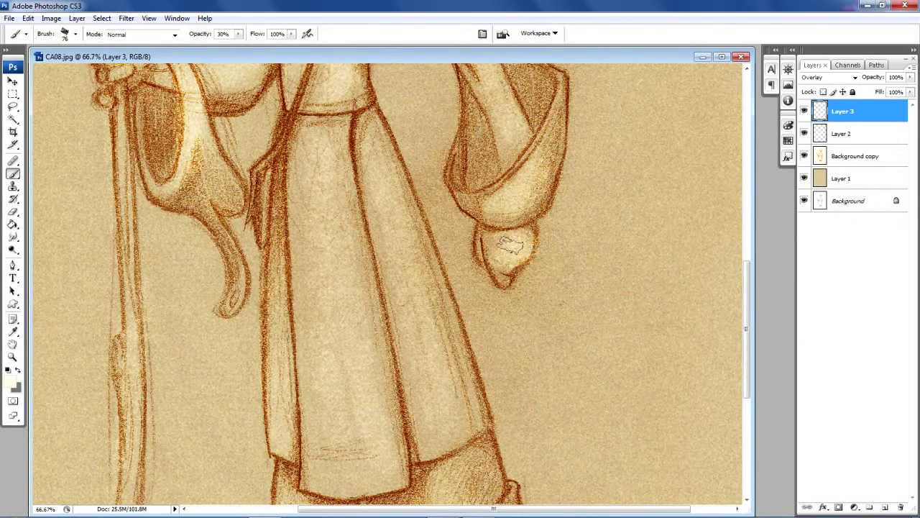
{"action": "mouse_move", "coordinate": [346, 158]}
{"action": "left_mouse_down"}
{"action": "mouse_move", "coordinate": [347, 289]}
{"action": "mouse_move", "coordinate": [377, 467]}
{"action": "mouse_move", "coordinate": [323, 157]}
{"action": "mouse_move", "coordinate": [349, 446]}
{"action": "mouse_move", "coordinate": [401, 289]}
{"action": "mouse_move", "coordinate": [358, 149]}
{"action": "mouse_move", "coordinate": [399, 286]}
{"action": "mouse_move", "coordinate": [385, 147]}
{"action": "mouse_move", "coordinate": [430, 336]}
{"action": "mouse_move", "coordinate": [404, 366]}
{"action": "left_mouse_up"}
{"action": "mouse_move", "coordinate": [269, 319]}
{"action": "left_mouse_down"}
{"action": "mouse_move", "coordinate": [270, 336]}
{"action": "mouse_move", "coordinate": [244, 296]}
{"action": "mouse_move", "coordinate": [240, 304]}
{"action": "mouse_move", "coordinate": [359, 342]}
{"action": "left_mouse_up"}
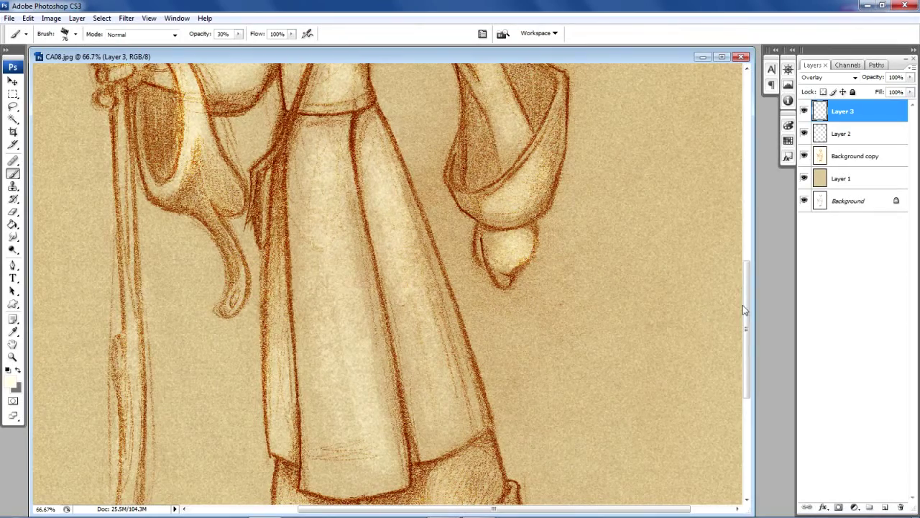
Brighten the rolled trouser cuffs, both ankles and the shoes with second-pass cream highlights.
{"action": "left_click_drag", "start_coordinate": [744, 305], "coordinate": [755, 388]}
{"action": "mouse_move", "coordinate": [483, 261]}
{"action": "left_mouse_down"}
{"action": "mouse_move", "coordinate": [446, 212]}
{"action": "mouse_move", "coordinate": [439, 285]}
{"action": "mouse_move", "coordinate": [464, 281]}
{"action": "mouse_move", "coordinate": [428, 293]}
{"action": "left_mouse_up"}
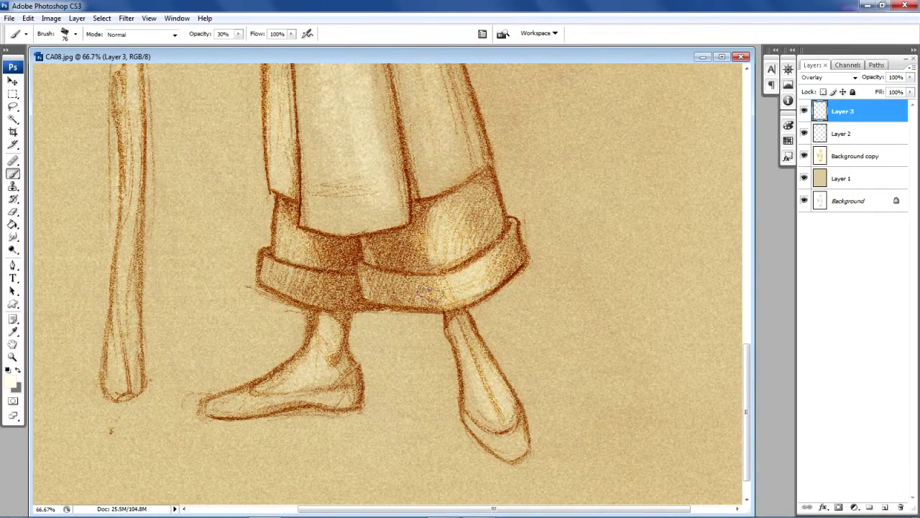
{"action": "mouse_move", "coordinate": [270, 279]}
{"action": "left_mouse_down"}
{"action": "mouse_move", "coordinate": [294, 284]}
{"action": "mouse_move", "coordinate": [291, 241]}
{"action": "mouse_move", "coordinate": [295, 254]}
{"action": "left_mouse_up"}
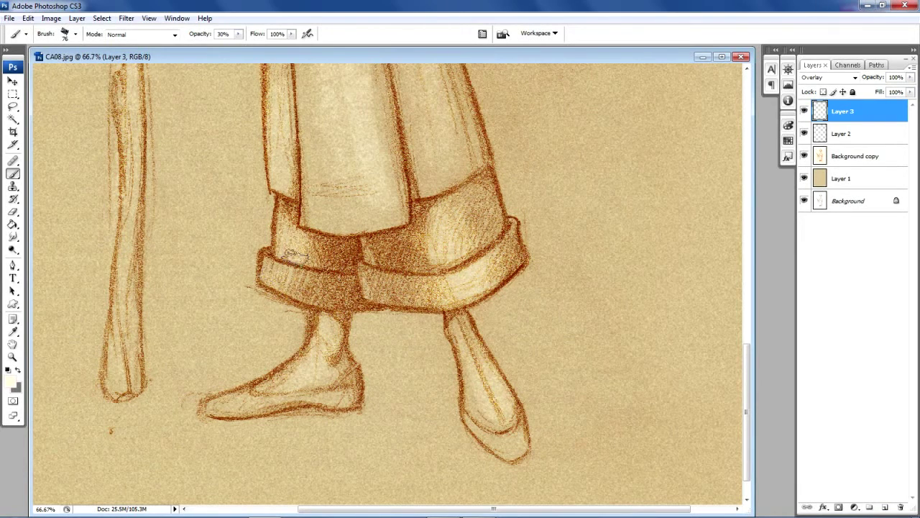
{"action": "mouse_move", "coordinate": [293, 384]}
{"action": "left_mouse_down"}
{"action": "mouse_move", "coordinate": [270, 391]}
{"action": "mouse_move", "coordinate": [331, 370]}
{"action": "left_mouse_up"}
{"action": "mouse_move", "coordinate": [474, 354]}
{"action": "left_mouse_down"}
{"action": "mouse_move", "coordinate": [502, 420]}
{"action": "mouse_move", "coordinate": [501, 390]}
{"action": "mouse_move", "coordinate": [502, 420]}
{"action": "mouse_move", "coordinate": [476, 356]}
{"action": "mouse_move", "coordinate": [506, 424]}
{"action": "mouse_move", "coordinate": [479, 347]}
{"action": "mouse_move", "coordinate": [502, 423]}
{"action": "left_mouse_up"}
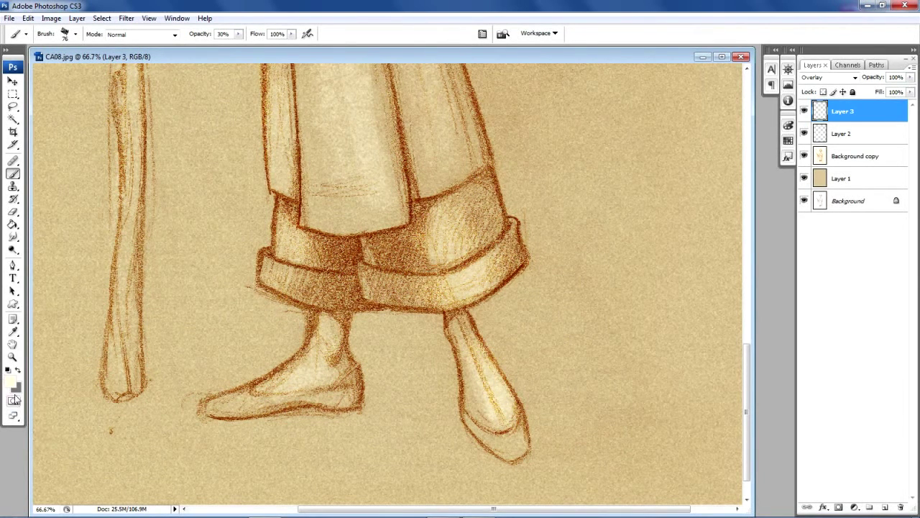
Fit the whole drawing on screen to review it, and move and widen the document window.
{"action": "left_click", "coordinate": [12, 357]}
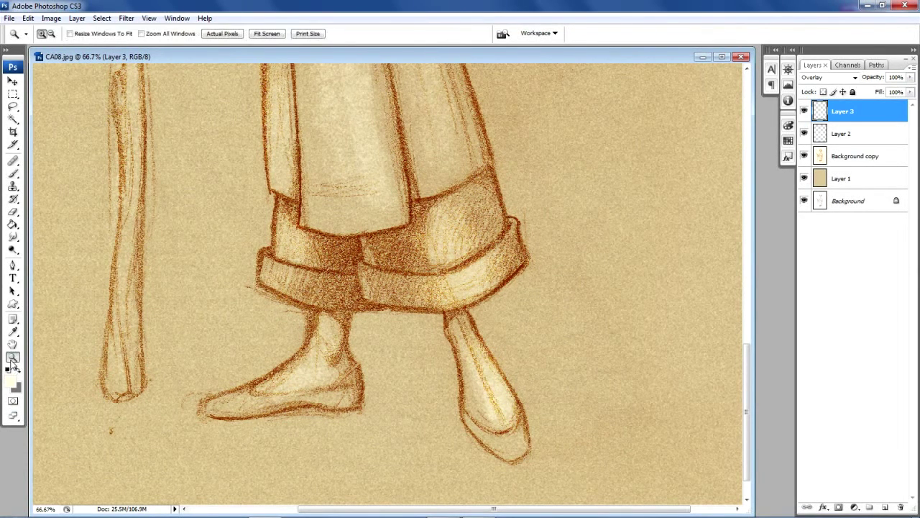
{"action": "left_click", "coordinate": [267, 34]}
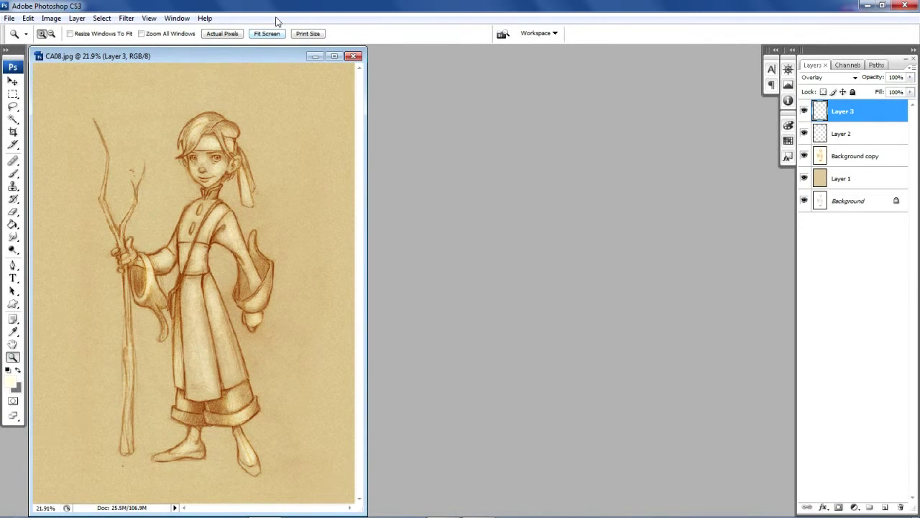
{"action": "left_click_drag", "start_coordinate": [246, 55], "coordinate": [371, 60]}
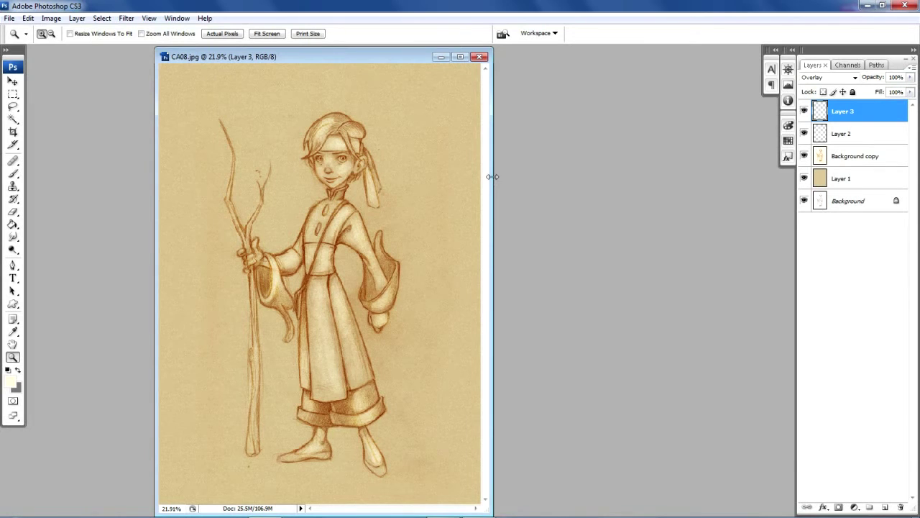
{"action": "left_click_drag", "start_coordinate": [492, 176], "coordinate": [623, 198]}
{"action": "left_click_drag", "start_coordinate": [643, 197], "coordinate": [667, 201]}
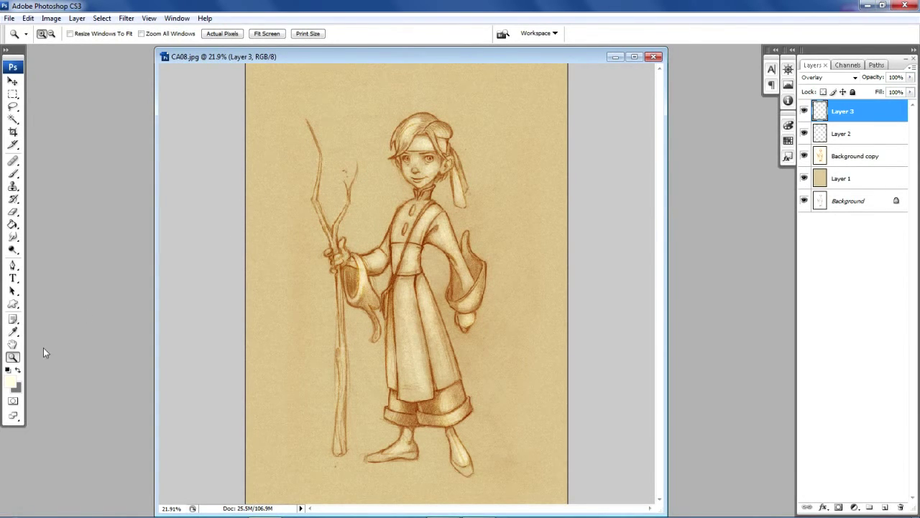
Add a new layer above the two highlight layers and set its blend mode to Overlay, with the head in close view.
{"action": "left_click", "coordinate": [411, 156]}
{"action": "left_click", "coordinate": [420, 149]}
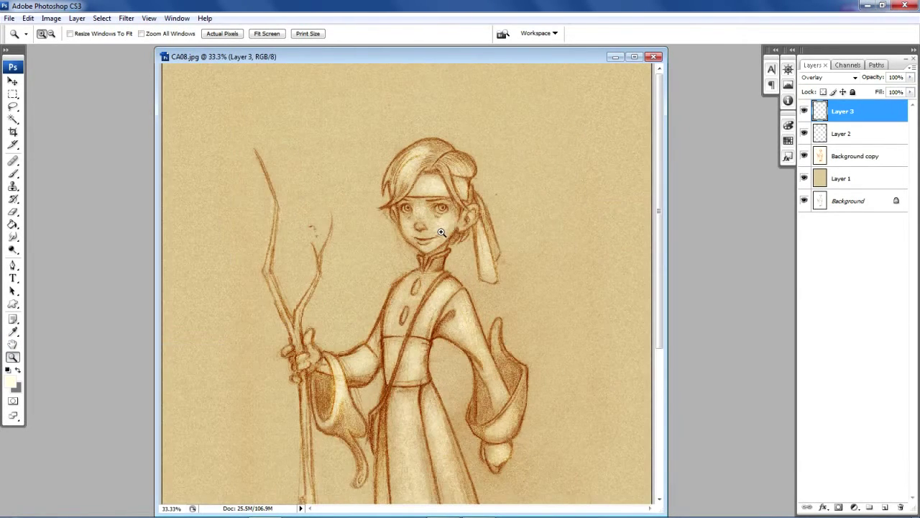
{"action": "left_click", "coordinate": [439, 209]}
{"action": "left_click", "coordinate": [393, 289]}
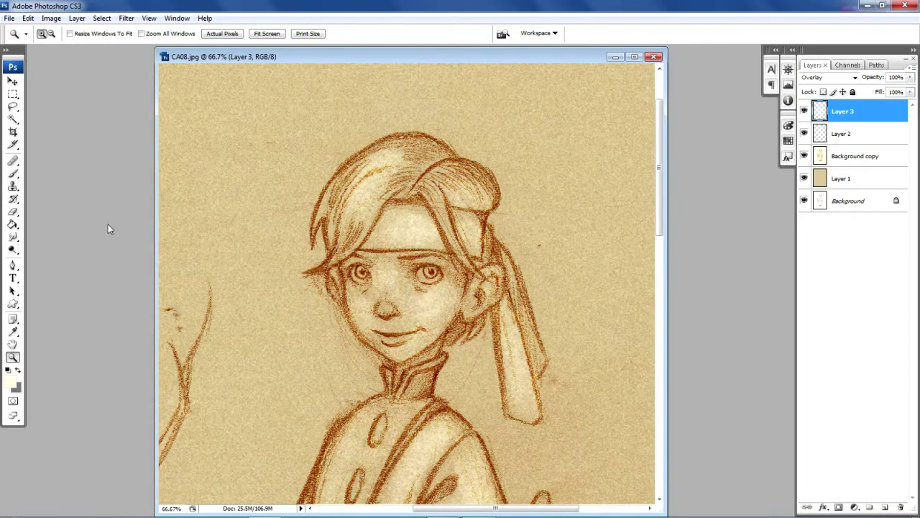
{"action": "left_click_drag", "start_coordinate": [156, 243], "coordinate": [63, 253]}
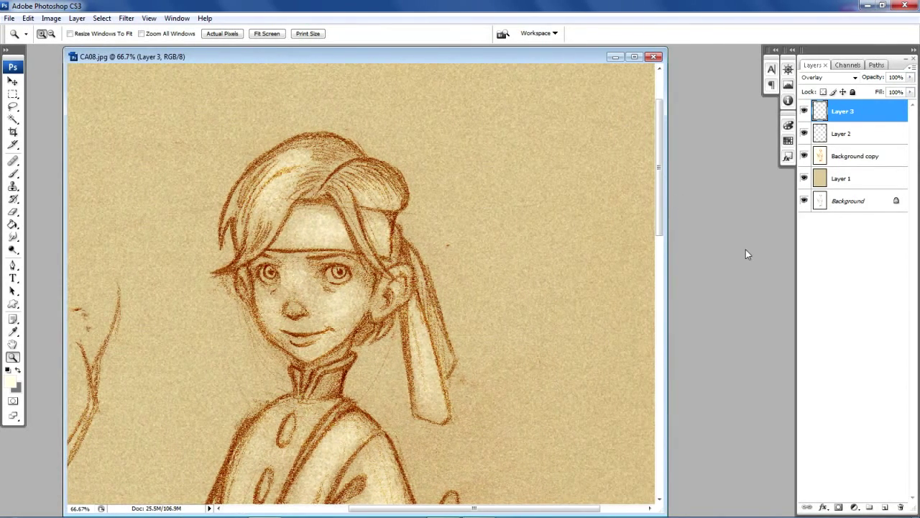
{"action": "left_click", "coordinate": [885, 509]}
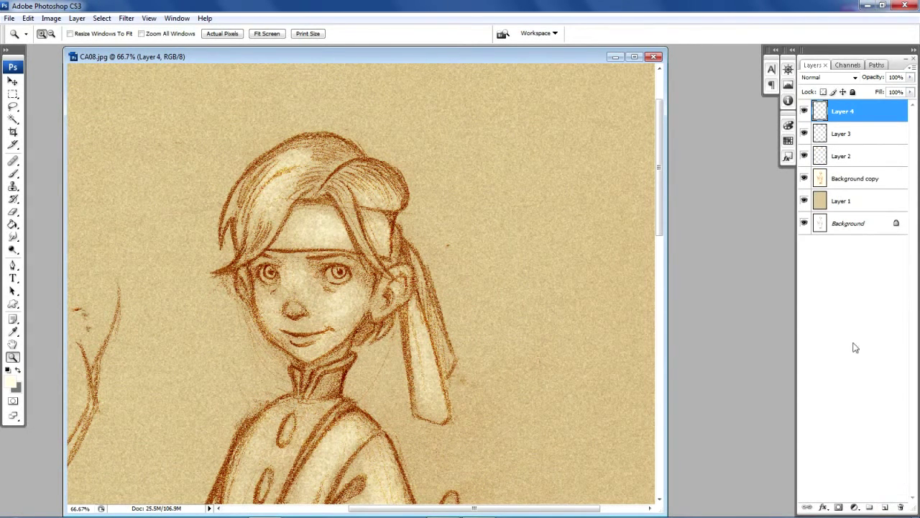
{"action": "left_click", "coordinate": [856, 77]}
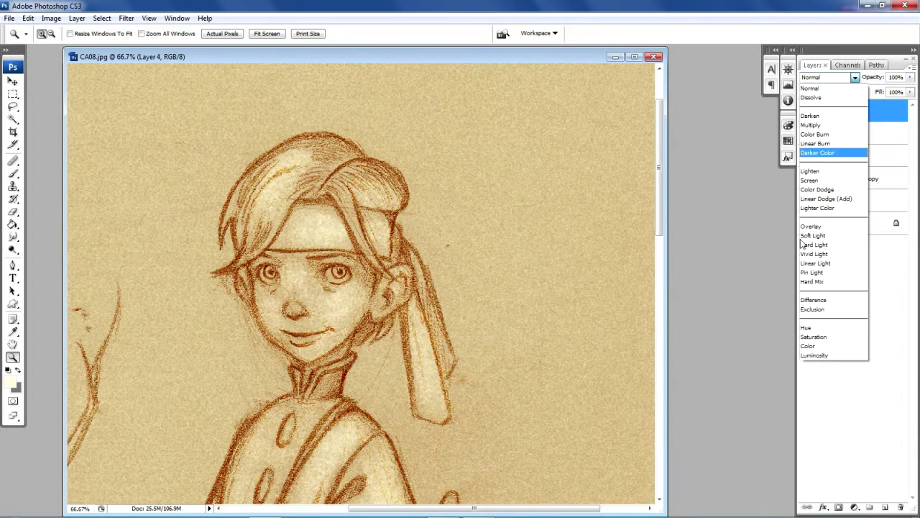
{"action": "left_click", "coordinate": [820, 227]}
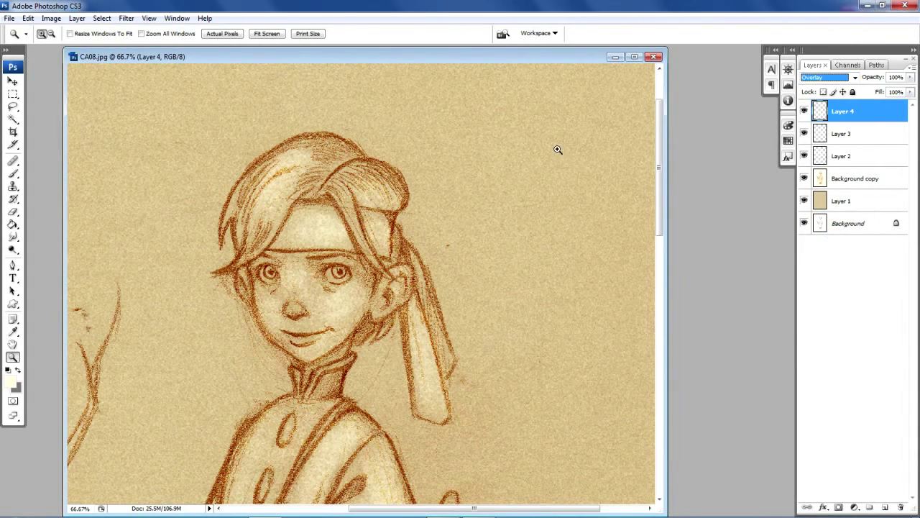
Set the foreground colour to a saturated orange, ef722e.
{"action": "left_click", "coordinate": [9, 369]}
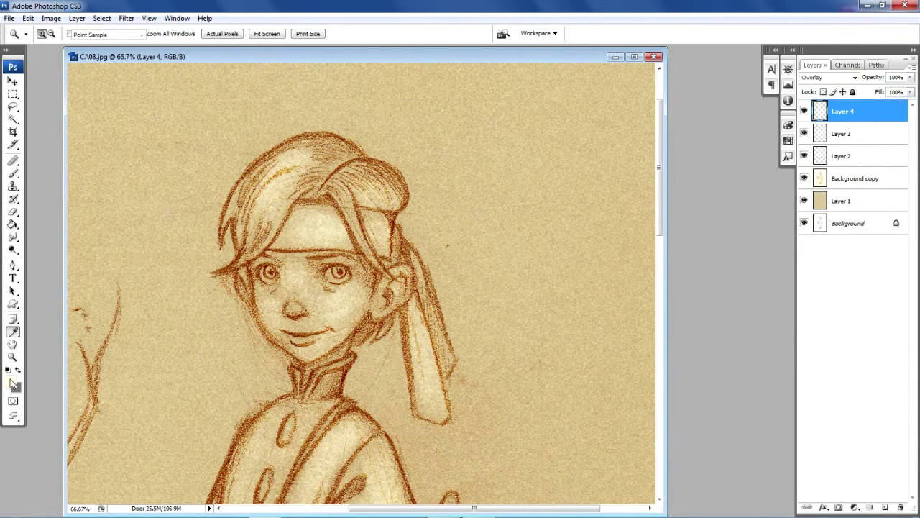
{"action": "left_click", "coordinate": [407, 339]}
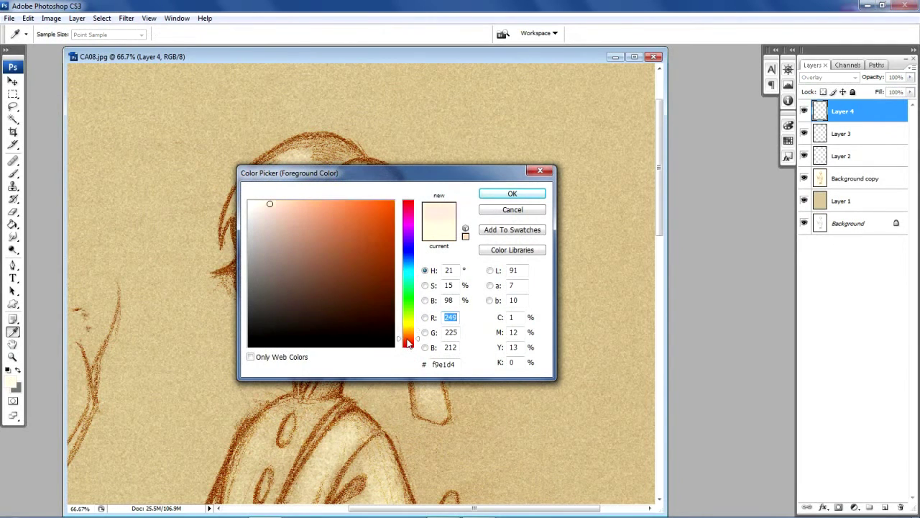
{"action": "left_click_drag", "start_coordinate": [365, 205], "coordinate": [366, 209]}
{"action": "left_click", "coordinate": [497, 193]}
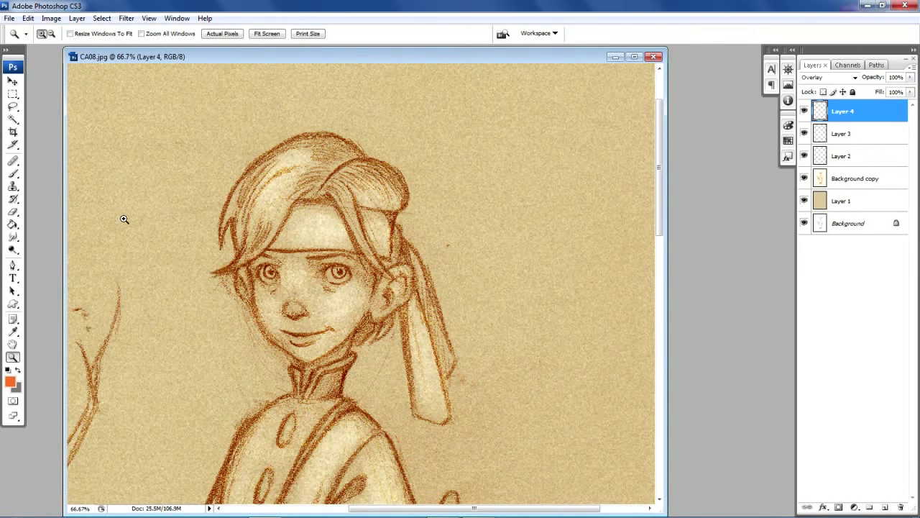
Paint the hair orange with the Brush at 30% opacity, covering the fringe, the top and the strands below the ear.
{"action": "left_click", "coordinate": [14, 175]}
{"action": "mouse_move", "coordinate": [248, 186]}
{"action": "left_mouse_down"}
{"action": "mouse_move", "coordinate": [237, 213]}
{"action": "mouse_move", "coordinate": [257, 183]}
{"action": "mouse_move", "coordinate": [246, 246]}
{"action": "mouse_move", "coordinate": [263, 214]}
{"action": "mouse_move", "coordinate": [231, 253]}
{"action": "mouse_move", "coordinate": [321, 171]}
{"action": "mouse_move", "coordinate": [295, 185]}
{"action": "mouse_move", "coordinate": [323, 181]}
{"action": "mouse_move", "coordinate": [305, 173]}
{"action": "mouse_move", "coordinate": [297, 152]}
{"action": "mouse_move", "coordinate": [340, 153]}
{"action": "mouse_move", "coordinate": [325, 148]}
{"action": "mouse_move", "coordinate": [323, 189]}
{"action": "left_mouse_up"}
{"action": "mouse_move", "coordinate": [366, 247]}
{"action": "left_mouse_down"}
{"action": "mouse_move", "coordinate": [351, 198]}
{"action": "mouse_move", "coordinate": [384, 200]}
{"action": "mouse_move", "coordinate": [347, 200]}
{"action": "mouse_move", "coordinate": [367, 175]}
{"action": "mouse_move", "coordinate": [345, 169]}
{"action": "mouse_move", "coordinate": [381, 170]}
{"action": "mouse_move", "coordinate": [338, 180]}
{"action": "mouse_move", "coordinate": [274, 230]}
{"action": "mouse_move", "coordinate": [261, 226]}
{"action": "mouse_move", "coordinate": [237, 255]}
{"action": "mouse_move", "coordinate": [262, 232]}
{"action": "mouse_move", "coordinate": [246, 216]}
{"action": "mouse_move", "coordinate": [243, 191]}
{"action": "mouse_move", "coordinate": [245, 232]}
{"action": "mouse_move", "coordinate": [242, 201]}
{"action": "mouse_move", "coordinate": [237, 210]}
{"action": "mouse_move", "coordinate": [257, 178]}
{"action": "mouse_move", "coordinate": [282, 167]}
{"action": "mouse_move", "coordinate": [250, 189]}
{"action": "mouse_move", "coordinate": [284, 159]}
{"action": "mouse_move", "coordinate": [265, 198]}
{"action": "mouse_move", "coordinate": [262, 243]}
{"action": "mouse_move", "coordinate": [268, 213]}
{"action": "mouse_move", "coordinate": [275, 221]}
{"action": "mouse_move", "coordinate": [311, 173]}
{"action": "mouse_move", "coordinate": [302, 182]}
{"action": "mouse_move", "coordinate": [302, 165]}
{"action": "mouse_move", "coordinate": [329, 147]}
{"action": "mouse_move", "coordinate": [311, 192]}
{"action": "mouse_move", "coordinate": [338, 200]}
{"action": "mouse_move", "coordinate": [327, 192]}
{"action": "mouse_move", "coordinate": [363, 245]}
{"action": "mouse_move", "coordinate": [325, 183]}
{"action": "mouse_move", "coordinate": [388, 197]}
{"action": "mouse_move", "coordinate": [363, 200]}
{"action": "mouse_move", "coordinate": [381, 200]}
{"action": "mouse_move", "coordinate": [374, 202]}
{"action": "mouse_move", "coordinate": [389, 197]}
{"action": "mouse_move", "coordinate": [398, 226]}
{"action": "mouse_move", "coordinate": [388, 251]}
{"action": "left_mouse_up"}
{"action": "left_click_drag", "start_coordinate": [374, 331], "coordinate": [389, 330]}
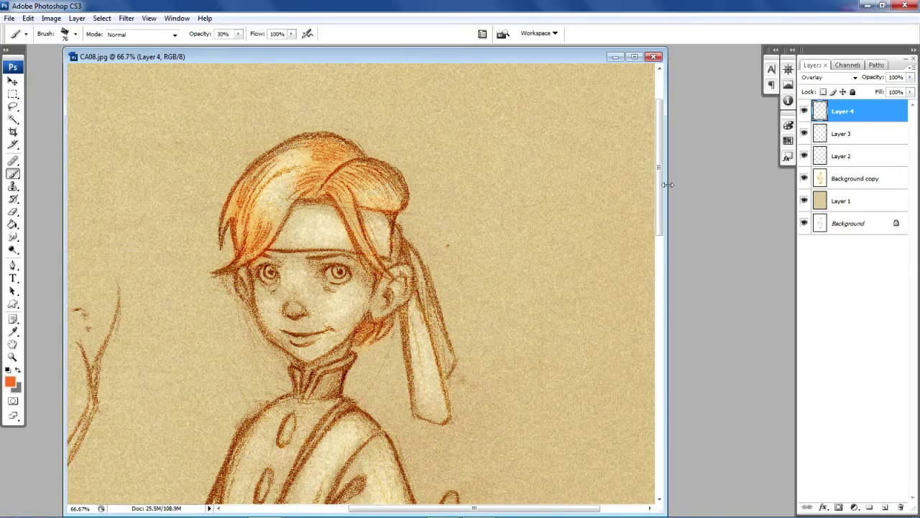
Add another layer above the hair colour layer and set it to Overlay, with the face enlarged to 100%.
{"action": "scroll", "coordinate": [701, 223], "scroll_direction": "down", "scroll_amount": 3}
{"action": "scroll", "coordinate": [696, 211], "scroll_direction": "down", "scroll_amount": 1}
{"action": "scroll", "coordinate": [697, 212], "scroll_direction": "up", "scroll_amount": 2}
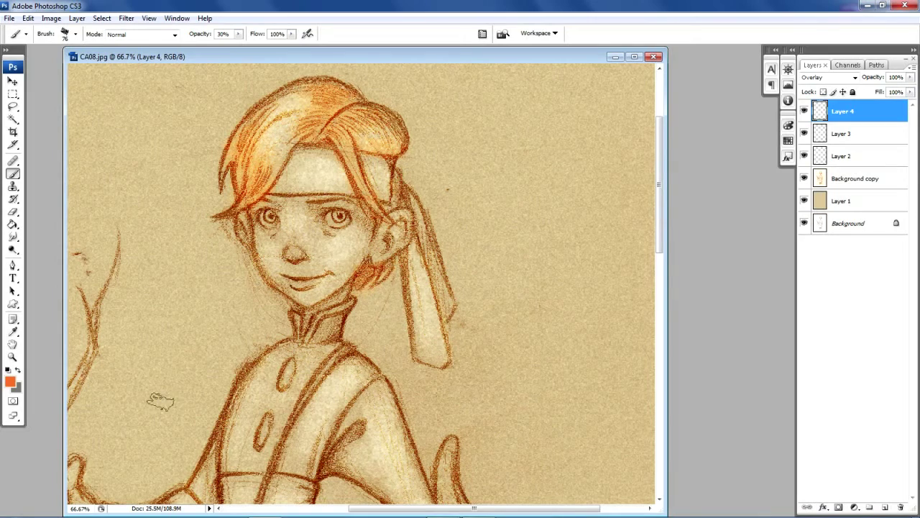
{"action": "left_click", "coordinate": [12, 358]}
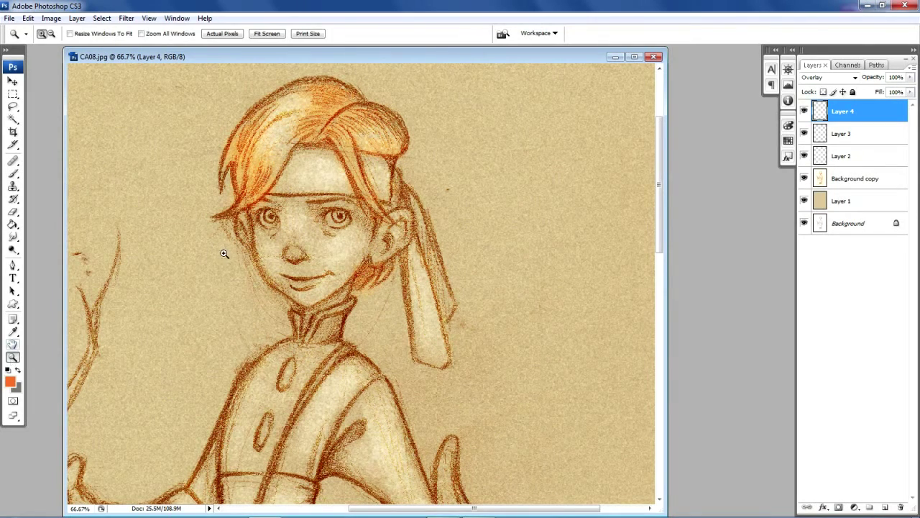
{"action": "left_click", "coordinate": [268, 257]}
{"action": "left_click_drag", "start_coordinate": [660, 292], "coordinate": [748, 222]}
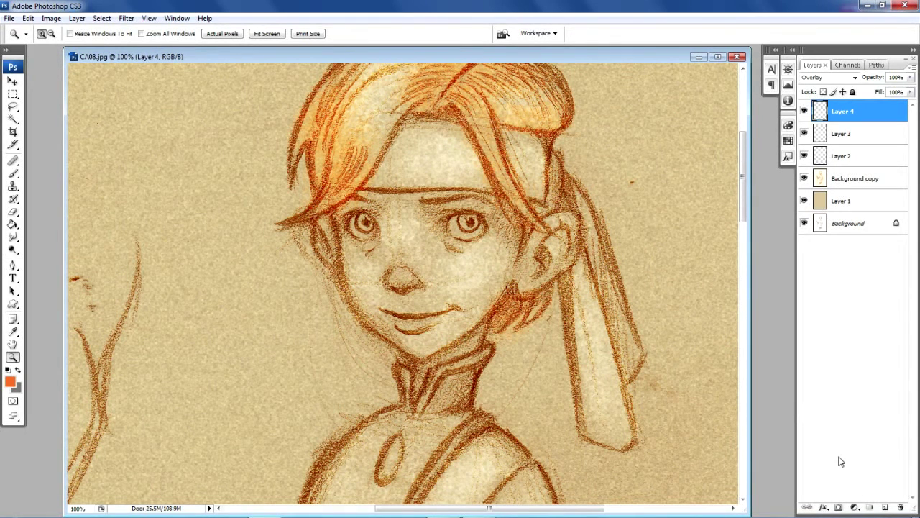
{"action": "left_click", "coordinate": [885, 508]}
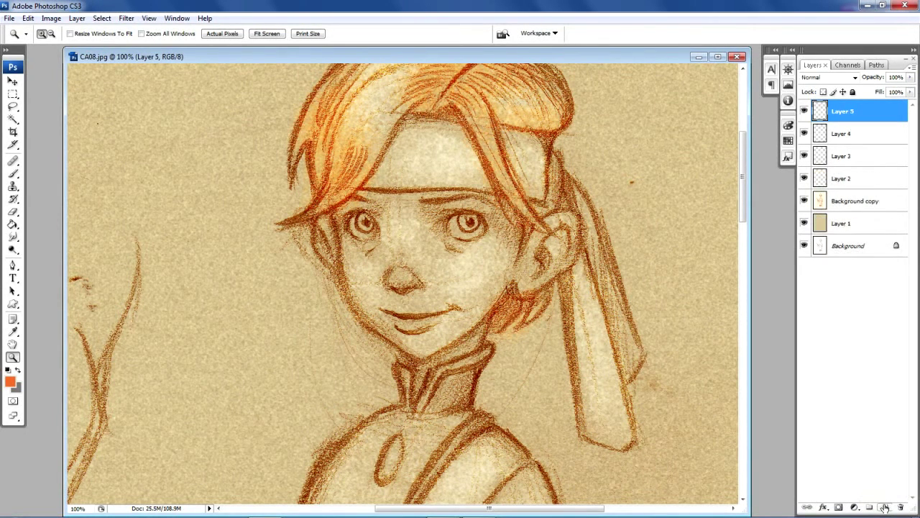
{"action": "left_click", "coordinate": [853, 78]}
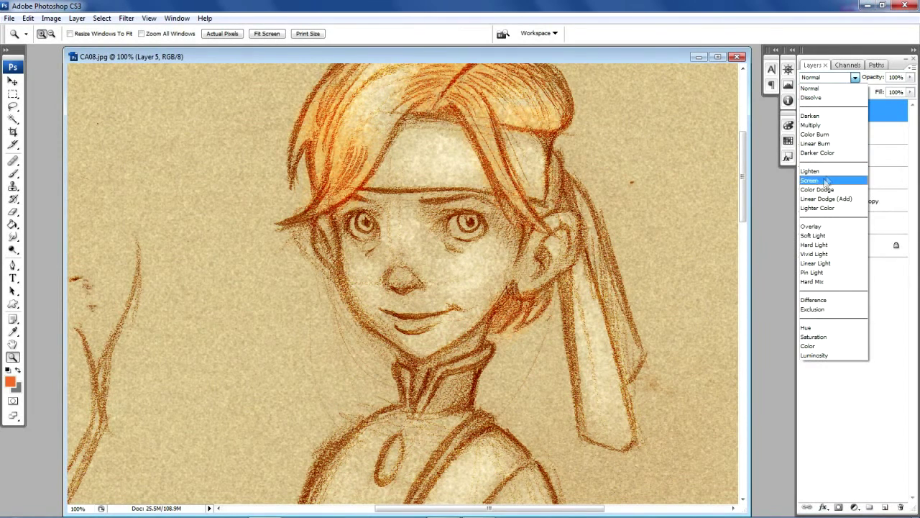
{"action": "left_click", "coordinate": [831, 227]}
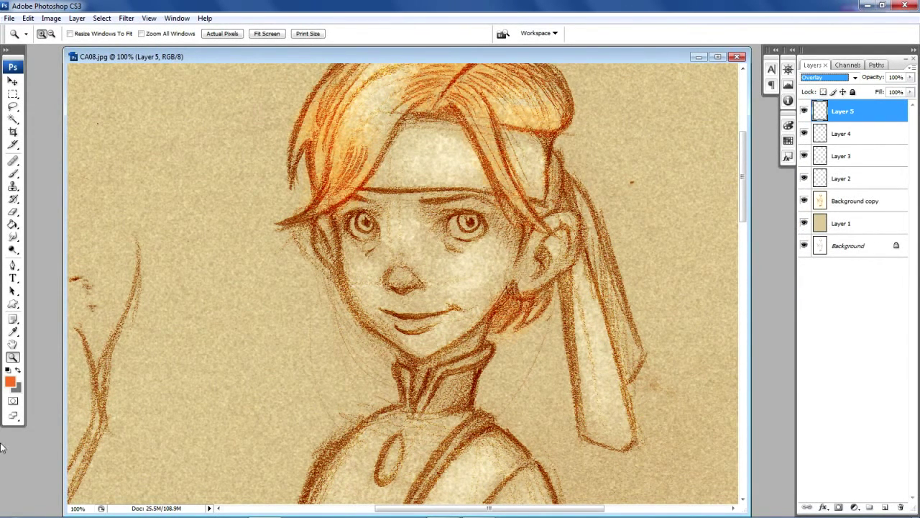
Change the foreground colour to a salmon pink, f68166.
{"action": "left_click", "coordinate": [11, 383]}
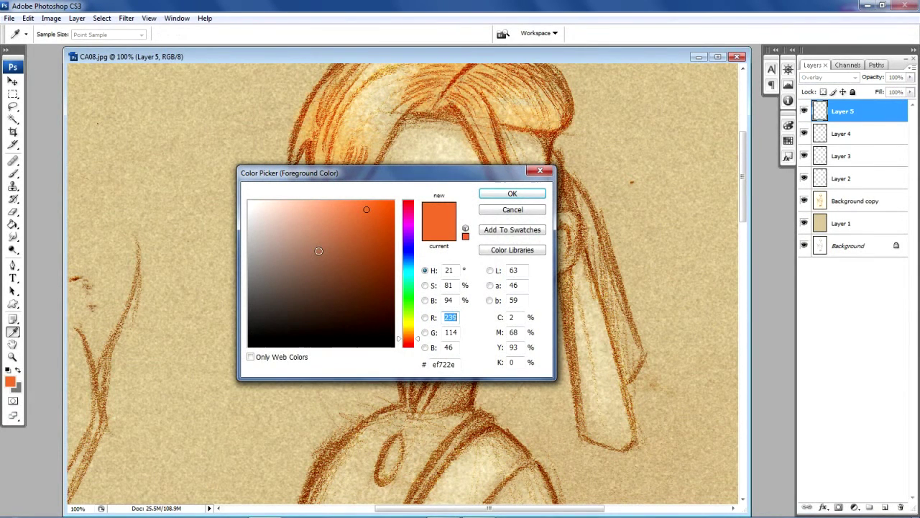
{"action": "left_click_drag", "start_coordinate": [399, 341], "coordinate": [400, 345]}
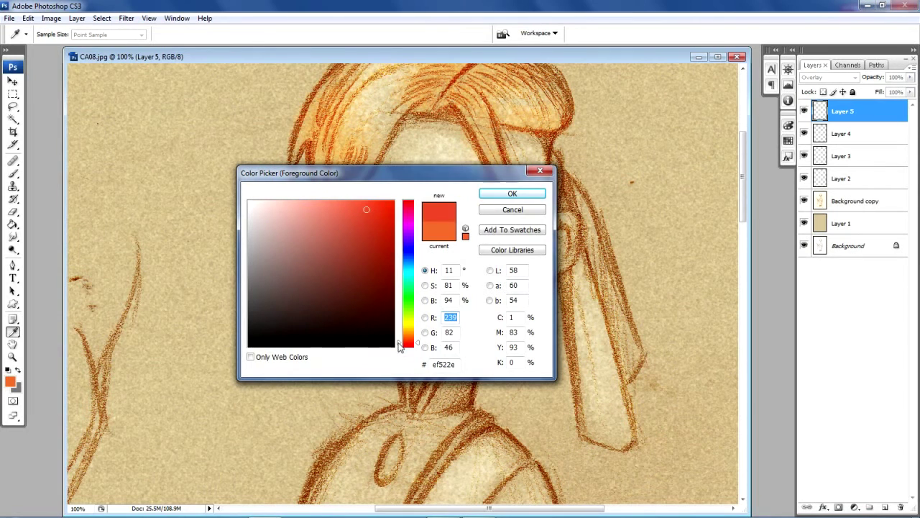
{"action": "left_click", "coordinate": [334, 205]}
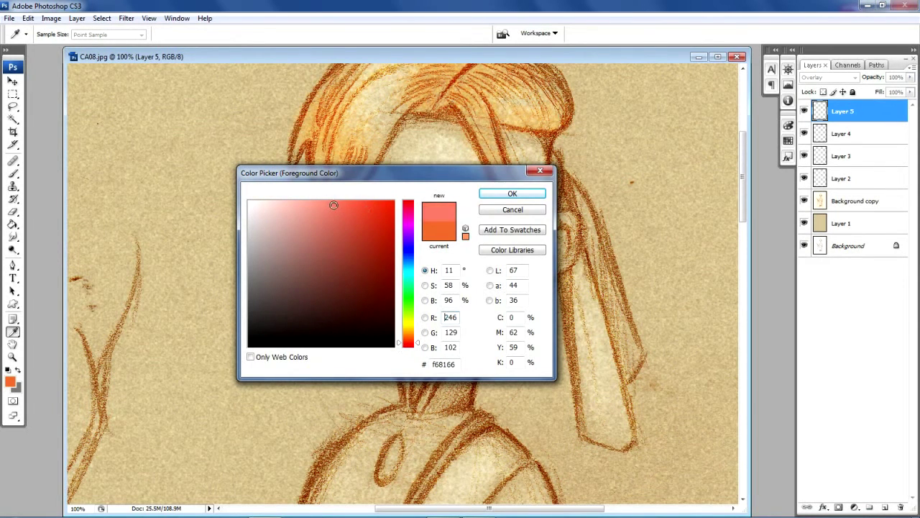
{"action": "left_click", "coordinate": [512, 194]}
{"action": "key", "text": "z"}
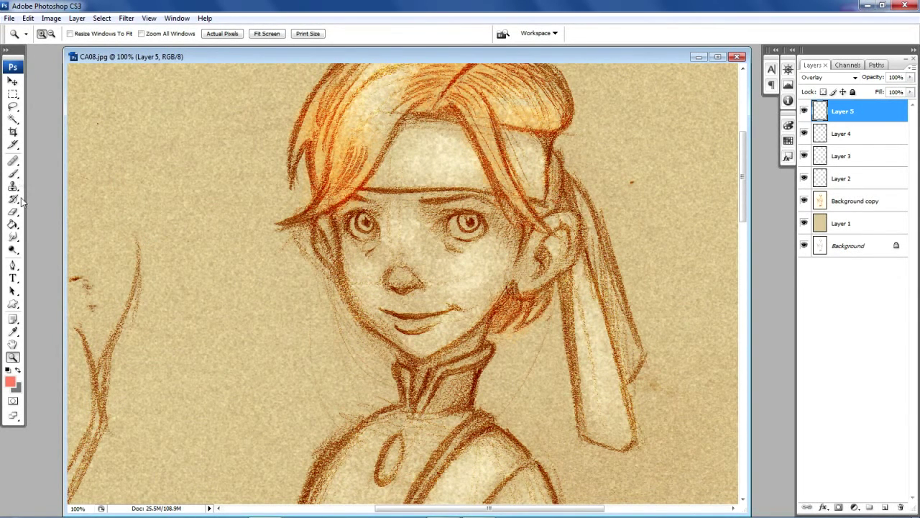
Brush a soft salmon tint onto the cheeks, lips, ear and the area under the eyes at 30% opacity.
{"action": "left_click", "coordinate": [13, 174]}
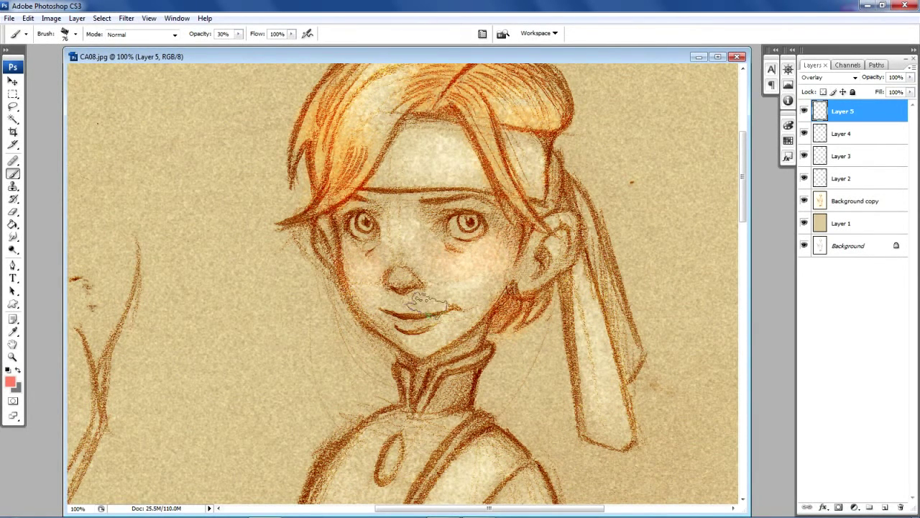
{"action": "left_click_drag", "start_coordinate": [406, 327], "coordinate": [442, 324]}
{"action": "mouse_move", "coordinate": [568, 229]}
{"action": "left_mouse_down"}
{"action": "mouse_move", "coordinate": [565, 220]}
{"action": "mouse_move", "coordinate": [562, 235]}
{"action": "left_mouse_up"}
{"action": "left_click_drag", "start_coordinate": [435, 226], "coordinate": [468, 245]}
Tint the tip of the lowered hand and the thumb and fingers gripping the staff with the salmon colour.
{"action": "left_click_drag", "start_coordinate": [744, 145], "coordinate": [757, 270]}
{"action": "mouse_move", "coordinate": [632, 356]}
{"action": "left_mouse_down"}
{"action": "mouse_move", "coordinate": [626, 394]}
{"action": "mouse_move", "coordinate": [605, 342]}
{"action": "mouse_move", "coordinate": [615, 378]}
{"action": "left_mouse_up"}
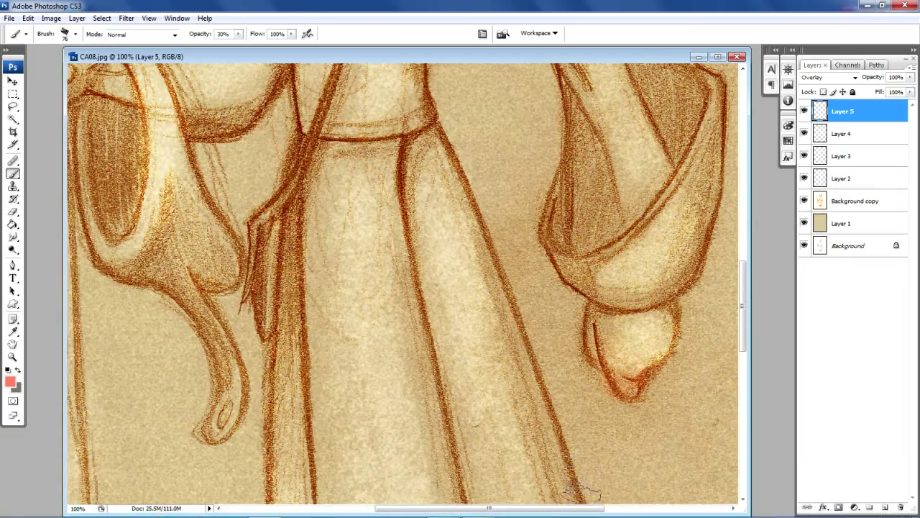
{"action": "mouse_move", "coordinate": [582, 512]}
{"action": "left_mouse_down"}
{"action": "mouse_move", "coordinate": [474, 512]}
{"action": "mouse_move", "coordinate": [520, 514]}
{"action": "left_mouse_up"}
{"action": "mouse_move", "coordinate": [743, 309]}
{"action": "left_mouse_down"}
{"action": "mouse_move", "coordinate": [743, 237]}
{"action": "mouse_move", "coordinate": [727, 217]}
{"action": "left_mouse_up"}
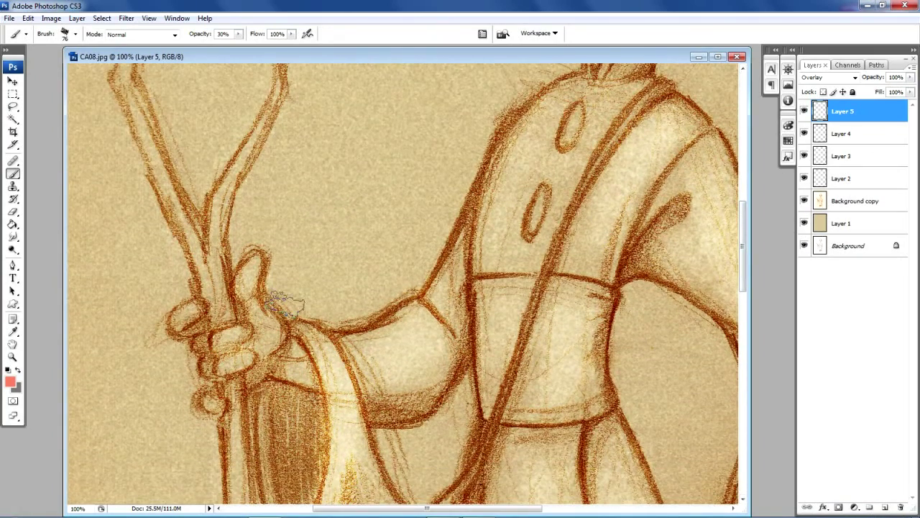
{"action": "mouse_move", "coordinate": [248, 253]}
{"action": "left_mouse_down"}
{"action": "mouse_move", "coordinate": [230, 327]}
{"action": "mouse_move", "coordinate": [188, 312]}
{"action": "mouse_move", "coordinate": [190, 301]}
{"action": "mouse_move", "coordinate": [221, 336]}
{"action": "mouse_move", "coordinate": [230, 334]}
{"action": "mouse_move", "coordinate": [236, 370]}
{"action": "left_mouse_up"}
{"action": "left_click_drag", "start_coordinate": [246, 254], "coordinate": [253, 258]}
Add a new layer above the salmon tint layer, with the face enlarged to 200%.
{"action": "left_click_drag", "start_coordinate": [492, 513], "coordinate": [560, 512]}
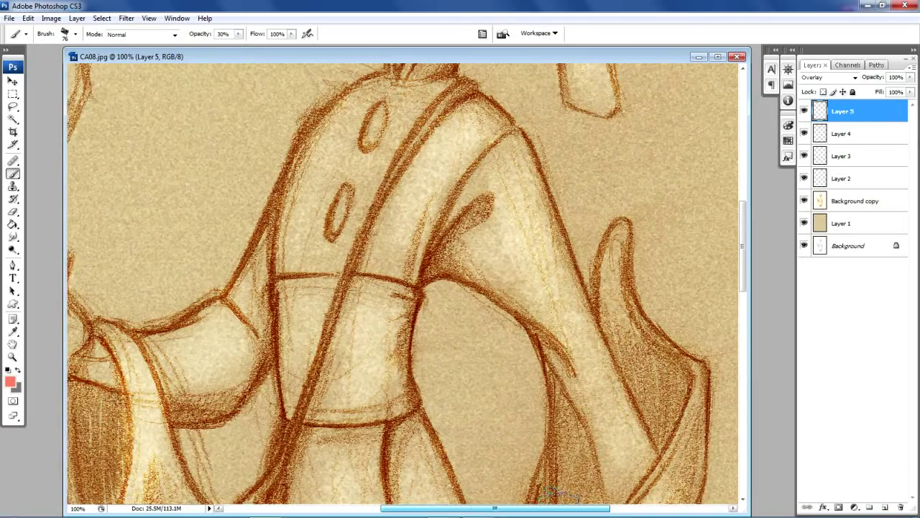
{"action": "left_click_drag", "start_coordinate": [747, 278], "coordinate": [750, 207]}
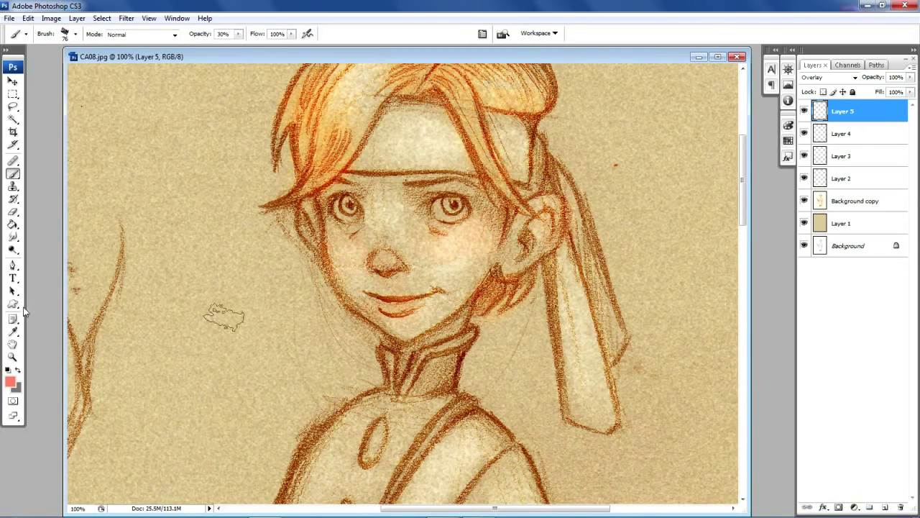
{"action": "left_click", "coordinate": [13, 356]}
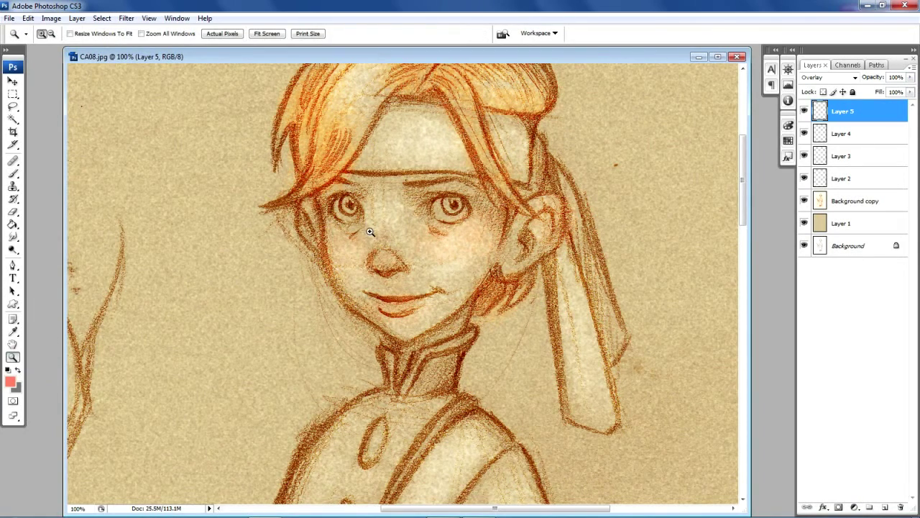
{"action": "left_click", "coordinate": [353, 206]}
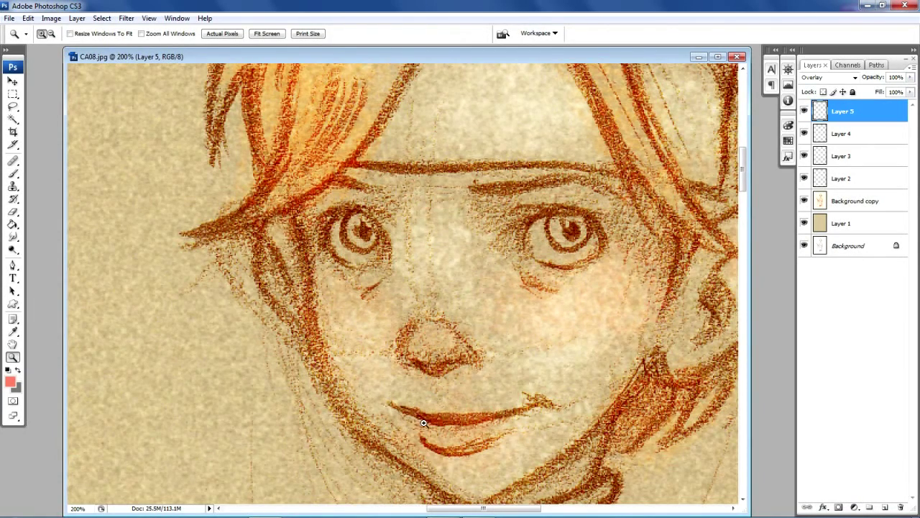
{"action": "left_click_drag", "start_coordinate": [473, 509], "coordinate": [488, 512]}
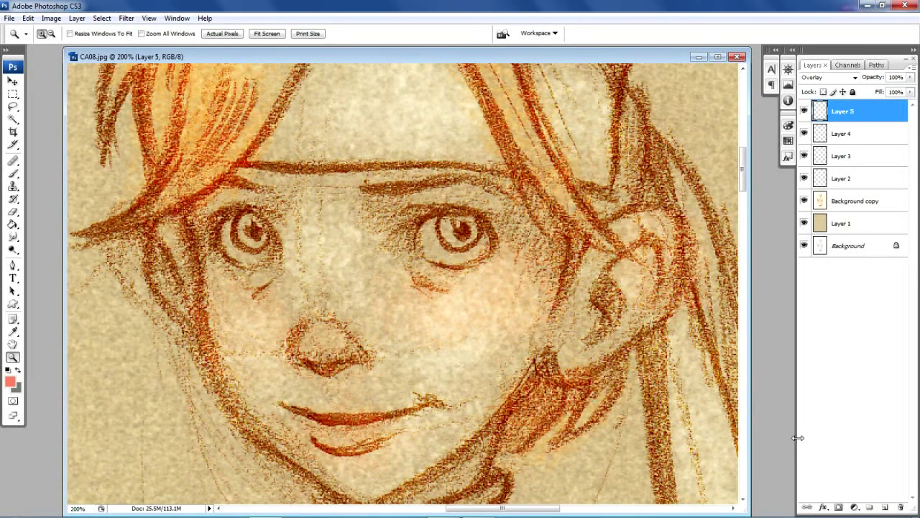
{"action": "left_click", "coordinate": [885, 507]}
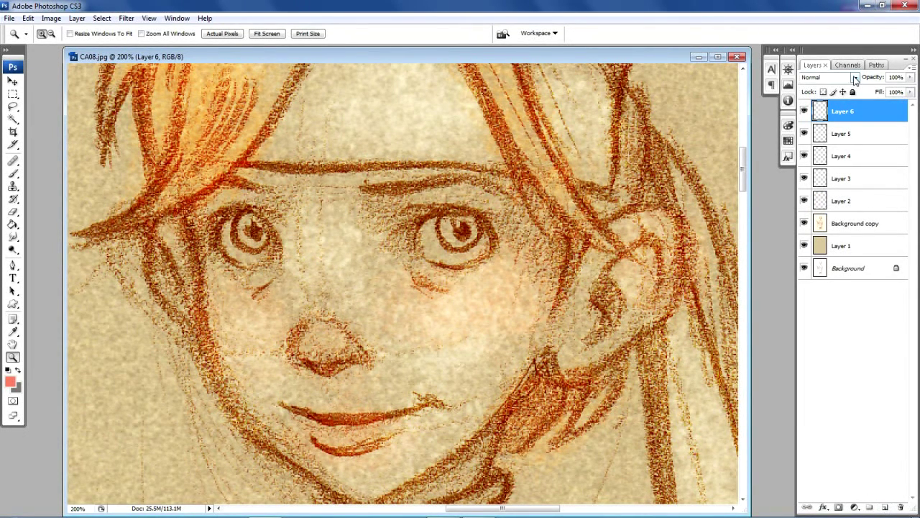
Change the foreground colour to a very pale pink, f9e8e4, and set the new layer's blend mode to Overlay.
{"action": "left_click", "coordinate": [13, 383]}
{"action": "left_click_drag", "start_coordinate": [268, 210], "coordinate": [260, 204]}
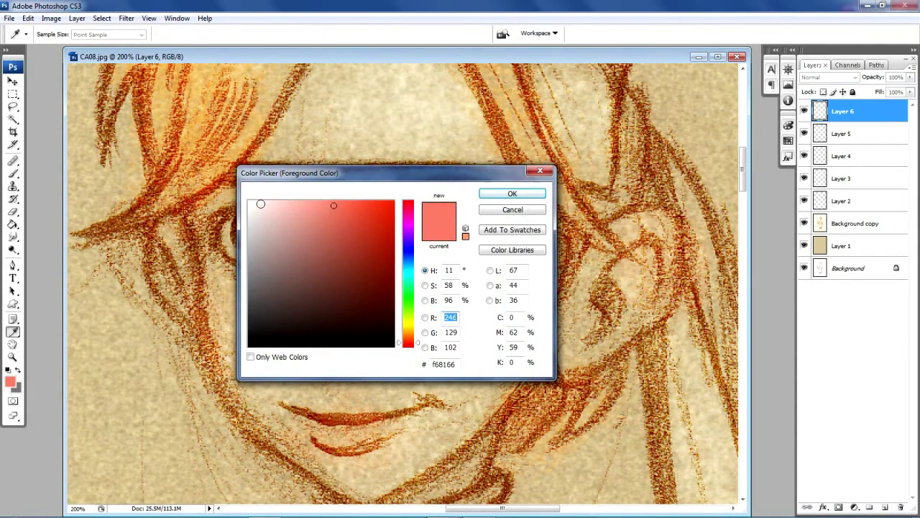
{"action": "left_click", "coordinate": [512, 193]}
{"action": "key", "text": "z"}
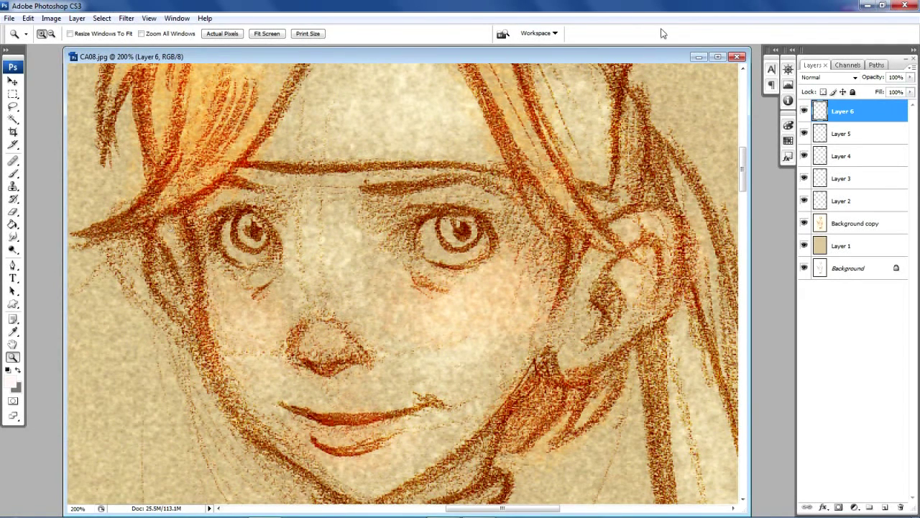
{"action": "left_click", "coordinate": [841, 78]}
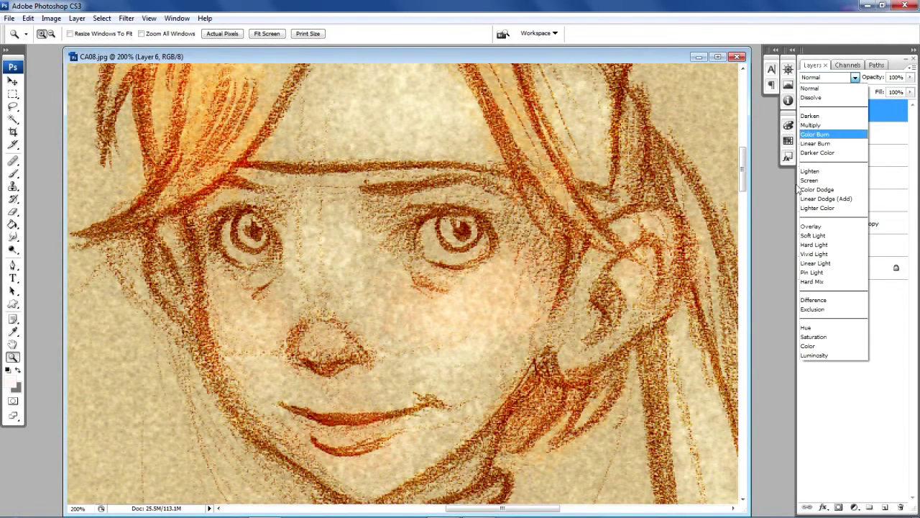
{"action": "left_click", "coordinate": [811, 227]}
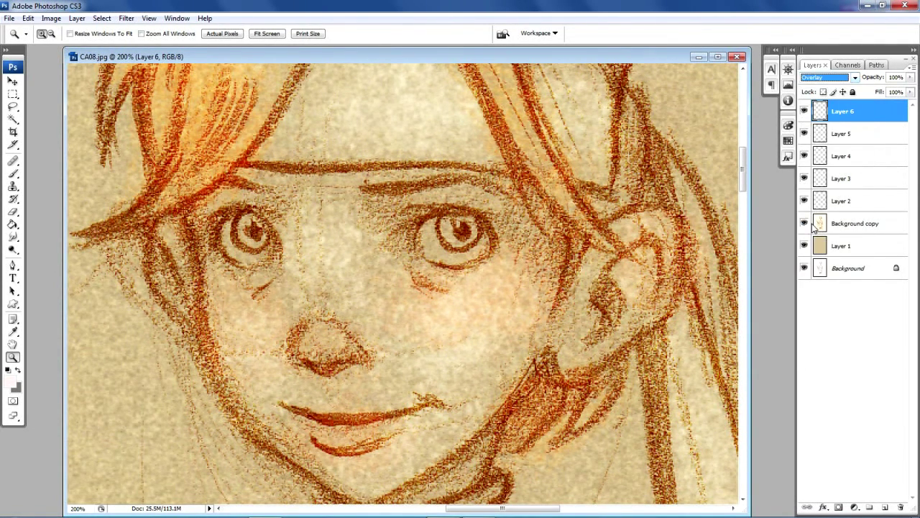
Brighten the whites of both eyes with the pale pink, using a 17 px brush at 30% opacity.
{"action": "left_click", "coordinate": [12, 211]}
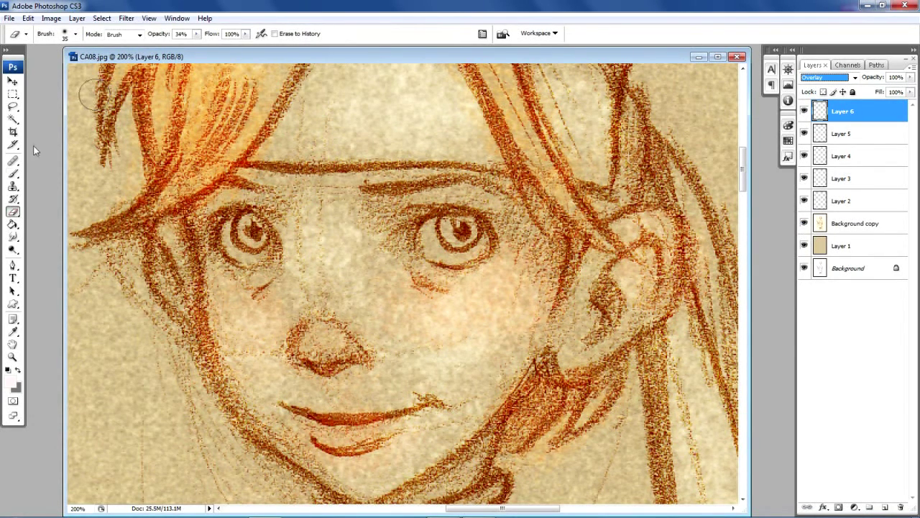
{"action": "left_click", "coordinate": [13, 174]}
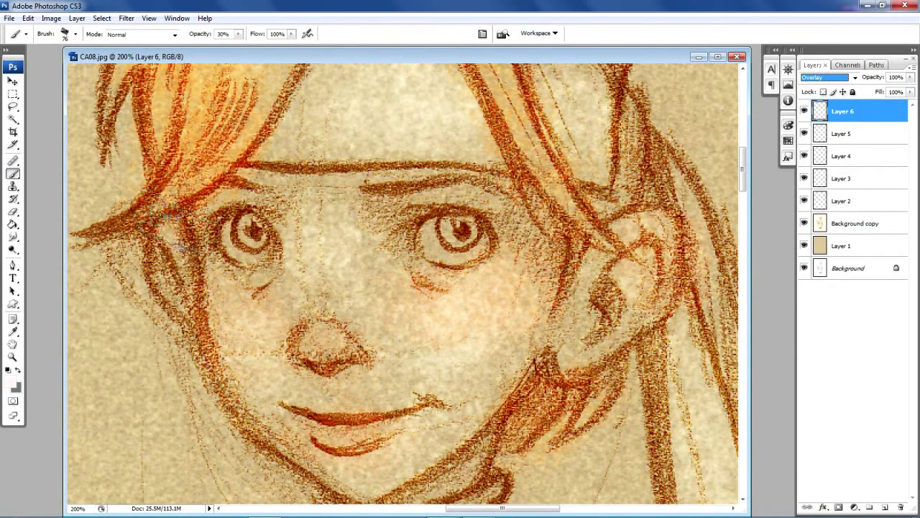
{"action": "left_click", "coordinate": [67, 35]}
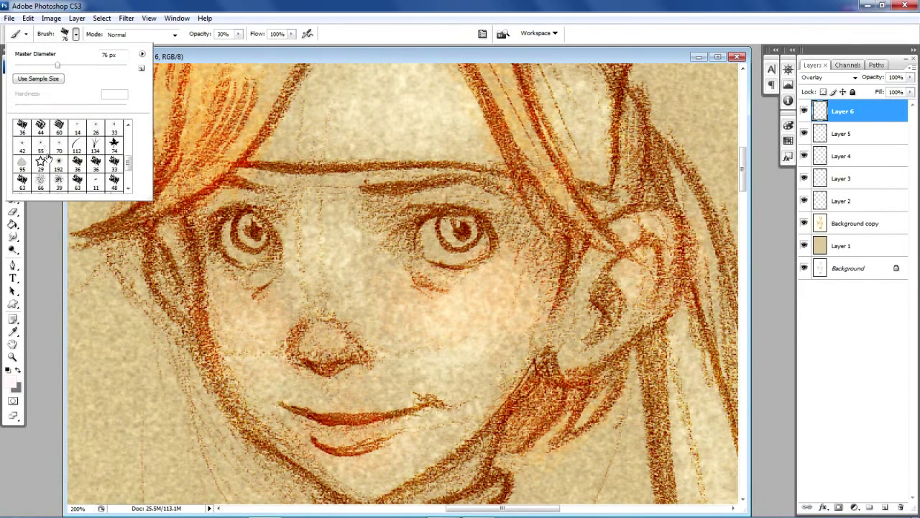
{"action": "left_click_drag", "start_coordinate": [38, 66], "coordinate": [34, 66]}
{"action": "left_click_drag", "start_coordinate": [33, 66], "coordinate": [24, 67]}
{"action": "key", "text": "Return"}
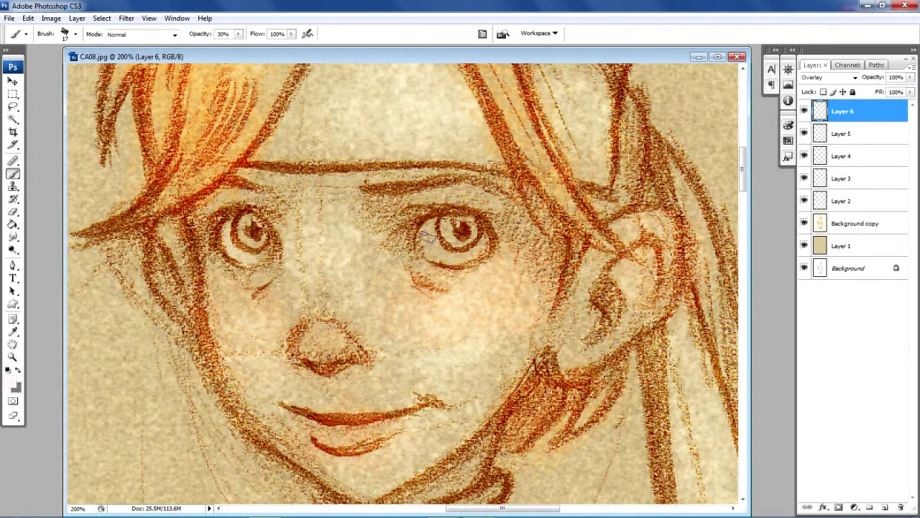
{"action": "mouse_move", "coordinate": [471, 254]}
{"action": "left_mouse_down"}
{"action": "mouse_move", "coordinate": [430, 236]}
{"action": "mouse_move", "coordinate": [444, 259]}
{"action": "mouse_move", "coordinate": [461, 249]}
{"action": "mouse_move", "coordinate": [429, 234]}
{"action": "mouse_move", "coordinate": [439, 251]}
{"action": "mouse_move", "coordinate": [471, 254]}
{"action": "left_mouse_up"}
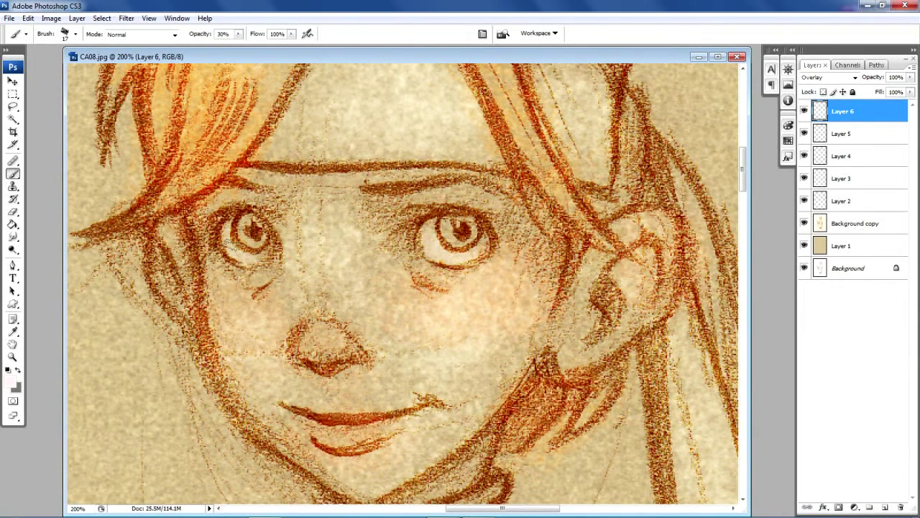
{"action": "mouse_move", "coordinate": [429, 240]}
{"action": "left_mouse_down"}
{"action": "mouse_move", "coordinate": [459, 256]}
{"action": "mouse_move", "coordinate": [451, 260]}
{"action": "left_mouse_up"}
Tint both irises with a bright green, 31d225, using the 17 px brush at 30% opacity.
{"action": "left_click", "coordinate": [10, 374]}
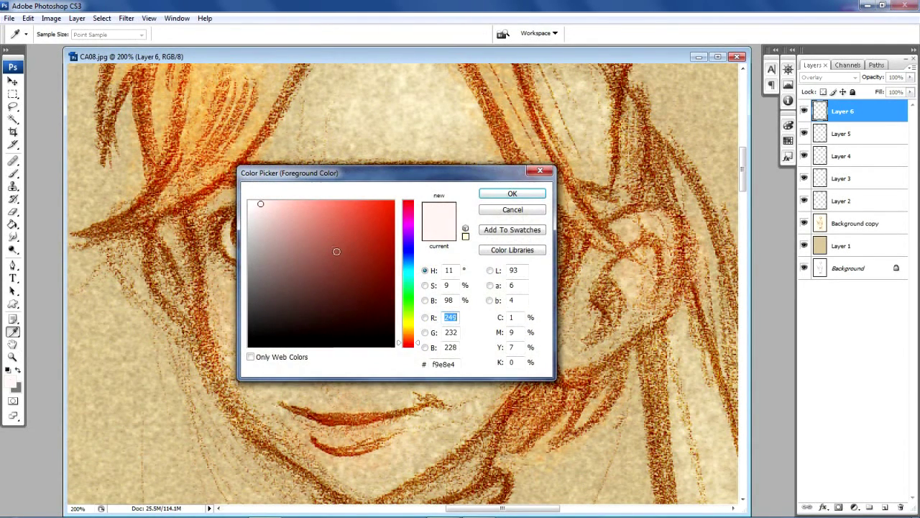
{"action": "left_click", "coordinate": [409, 300]}
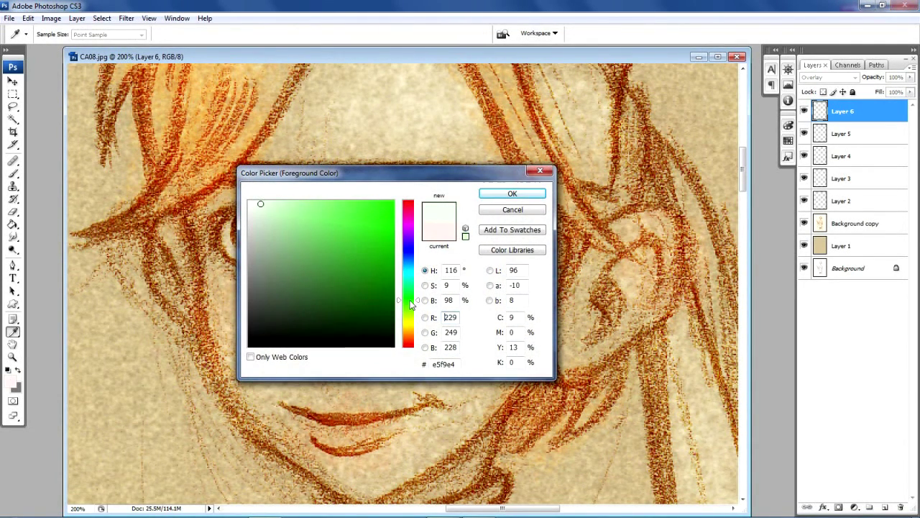
{"action": "left_click", "coordinate": [368, 226]}
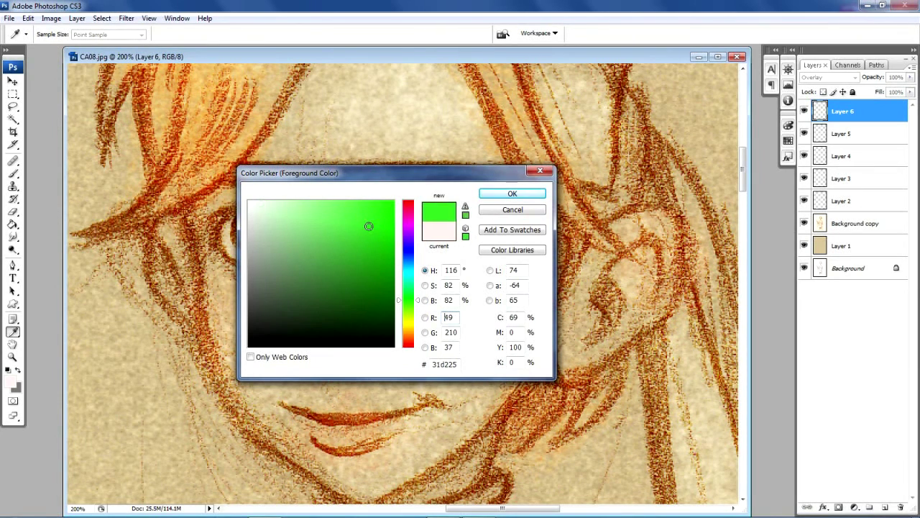
{"action": "left_click", "coordinate": [506, 193]}
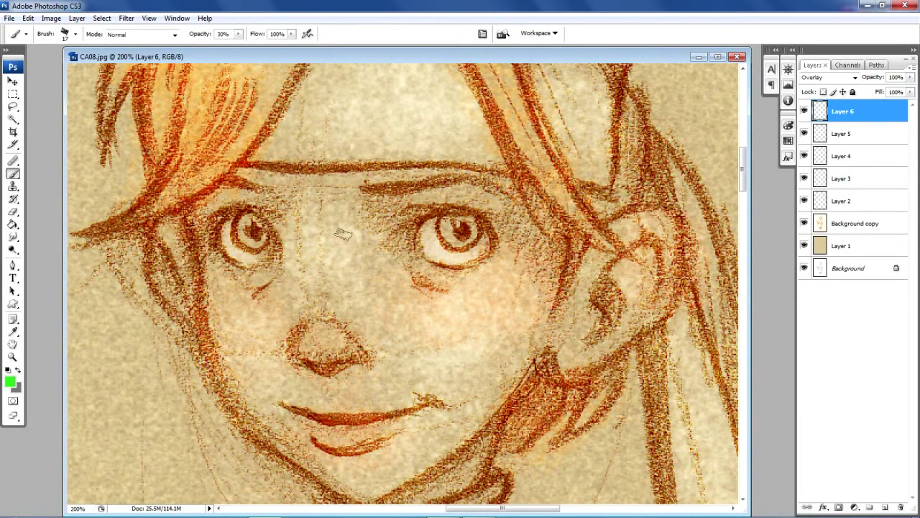
{"action": "mouse_move", "coordinate": [244, 229]}
{"action": "left_mouse_down"}
{"action": "mouse_move", "coordinate": [253, 242]}
{"action": "mouse_move", "coordinate": [242, 220]}
{"action": "mouse_move", "coordinate": [252, 239]}
{"action": "mouse_move", "coordinate": [263, 239]}
{"action": "mouse_move", "coordinate": [244, 238]}
{"action": "mouse_move", "coordinate": [259, 241]}
{"action": "left_mouse_up"}
{"action": "mouse_move", "coordinate": [444, 232]}
{"action": "left_mouse_down"}
{"action": "mouse_move", "coordinate": [473, 232]}
{"action": "mouse_move", "coordinate": [438, 230]}
{"action": "mouse_move", "coordinate": [466, 240]}
{"action": "mouse_move", "coordinate": [450, 224]}
{"action": "mouse_move", "coordinate": [430, 230]}
{"action": "mouse_move", "coordinate": [450, 237]}
{"action": "left_mouse_up"}
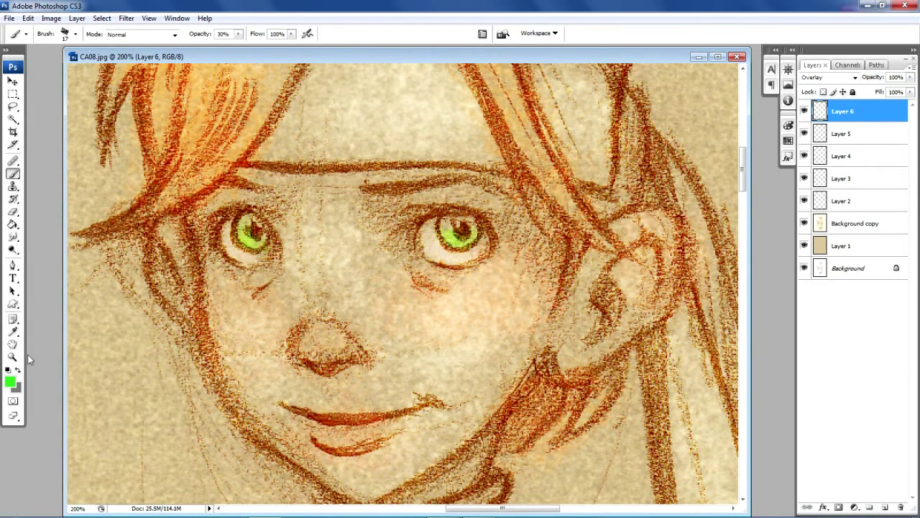
Fit the whole drawing on screen and widen its window to review the coloured character.
{"action": "left_click", "coordinate": [12, 356]}
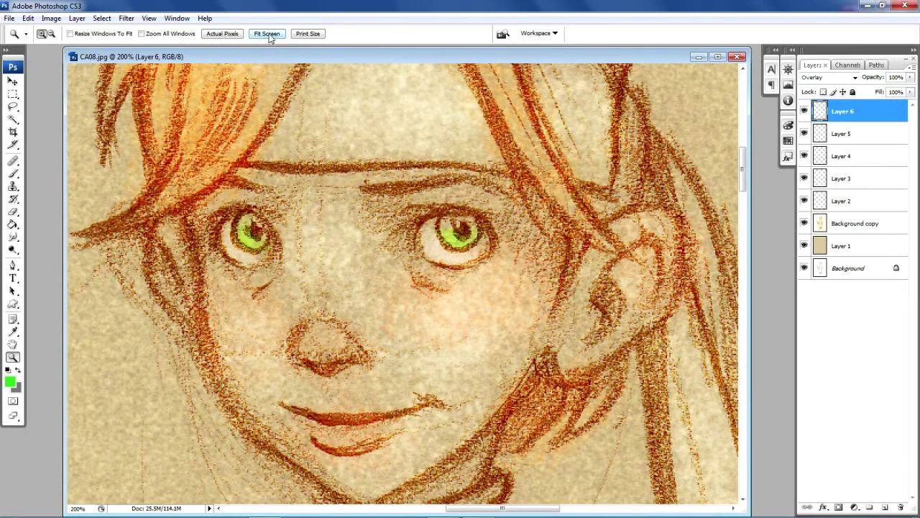
{"action": "left_click", "coordinate": [267, 34]}
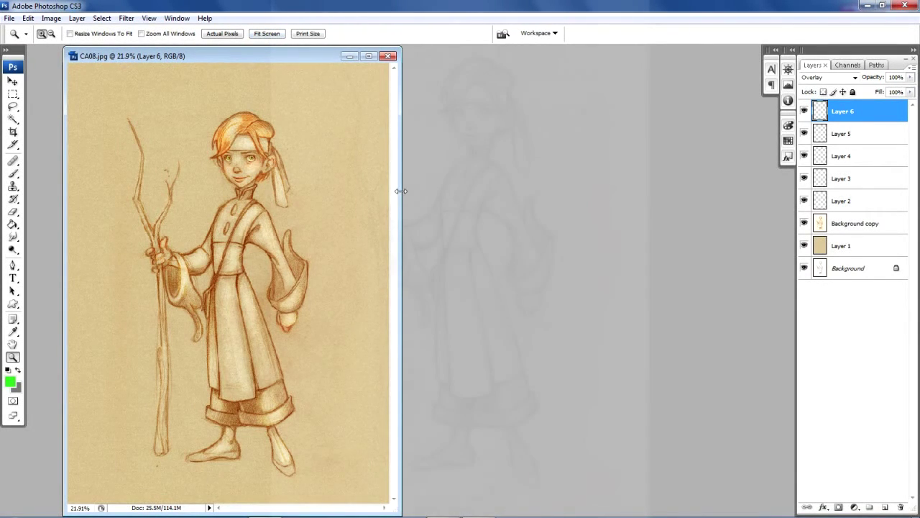
{"action": "left_click_drag", "start_coordinate": [399, 193], "coordinate": [634, 258]}
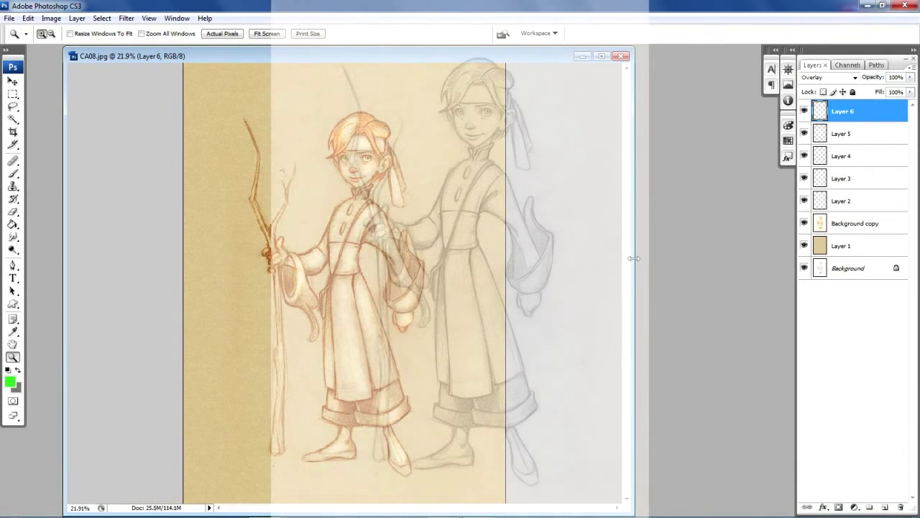